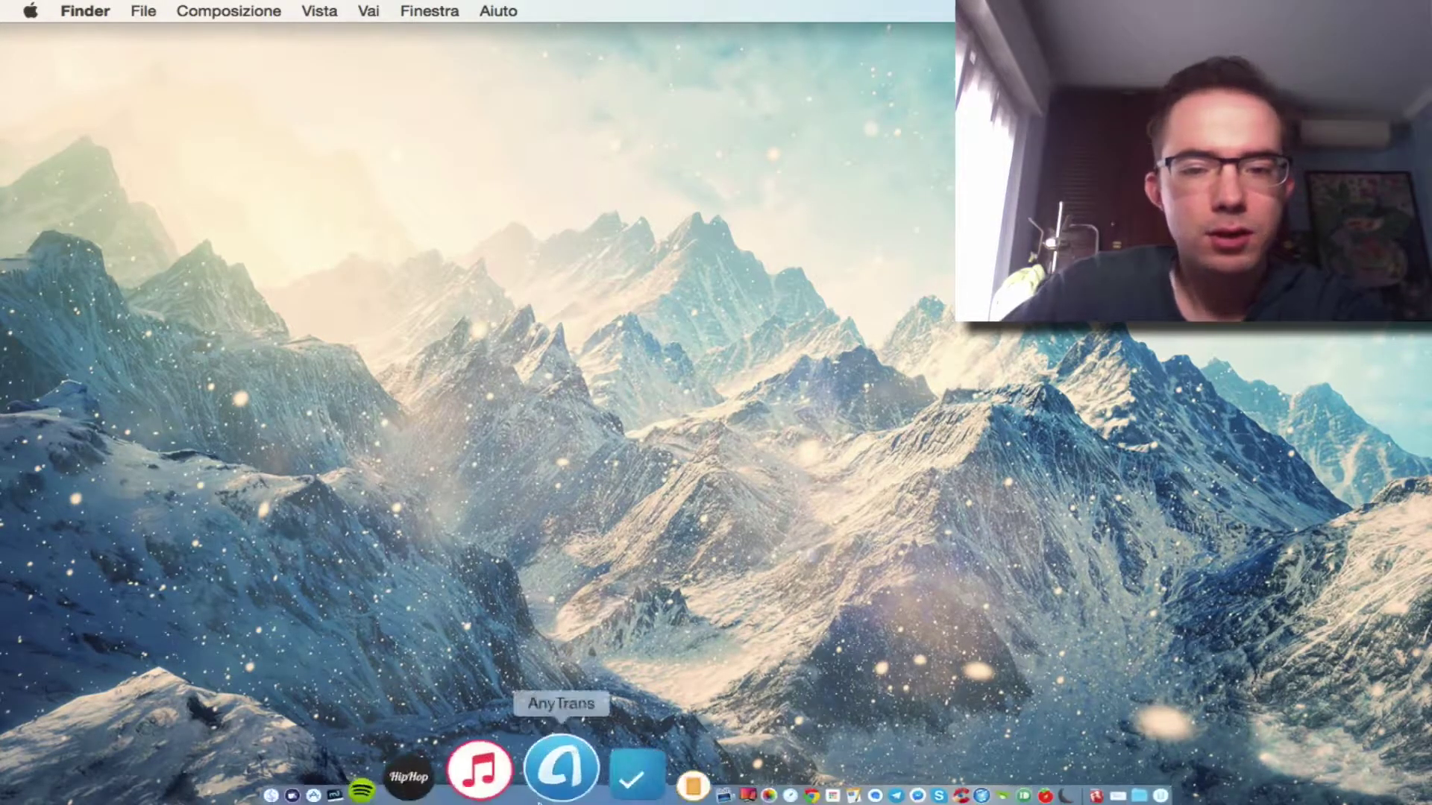
# Review YouTube's 2560 × 1440 px channel art size guidelines, then go to Canva's Your Designs page.
pyautogui.click(697, 789)
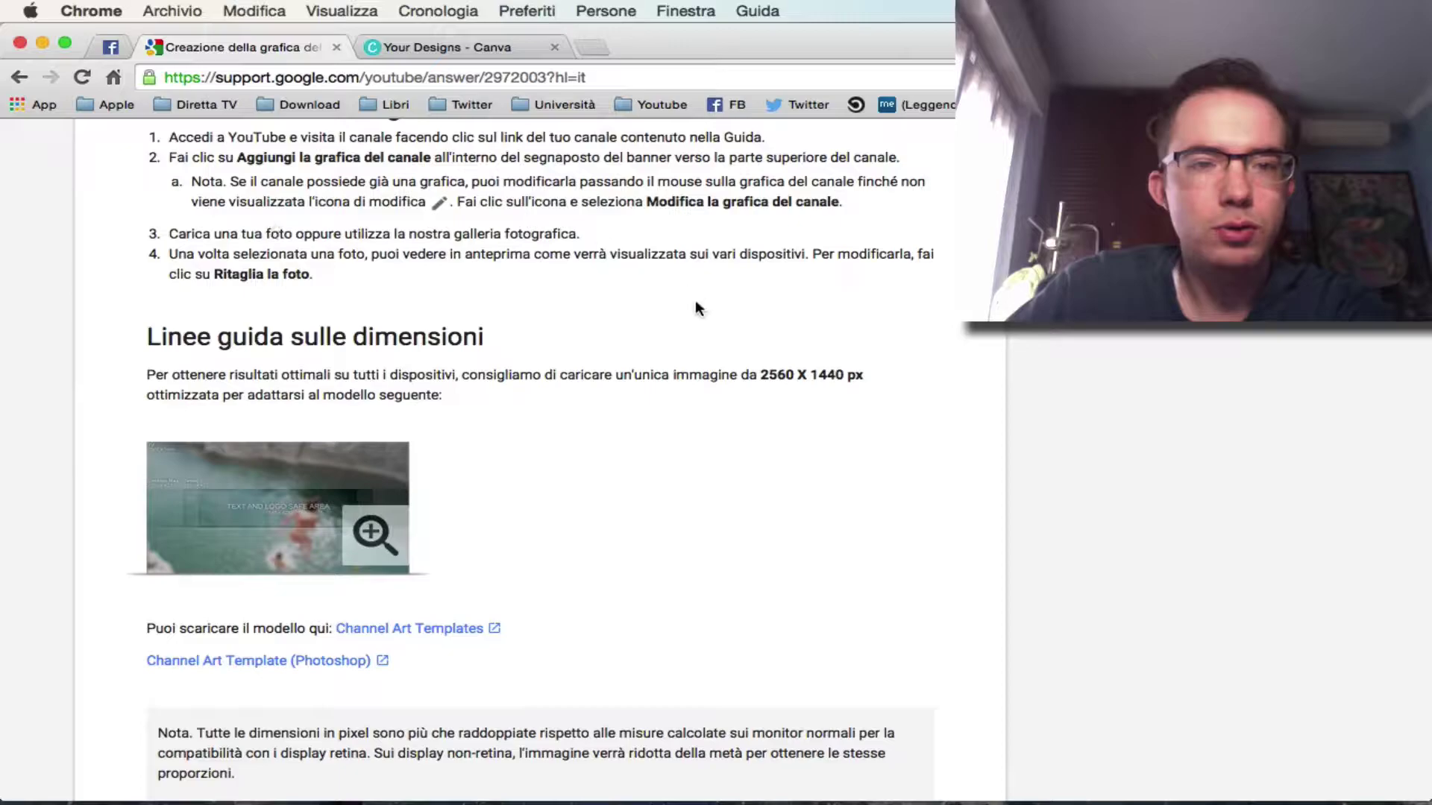
pyautogui.scroll(-3, 720, 308)
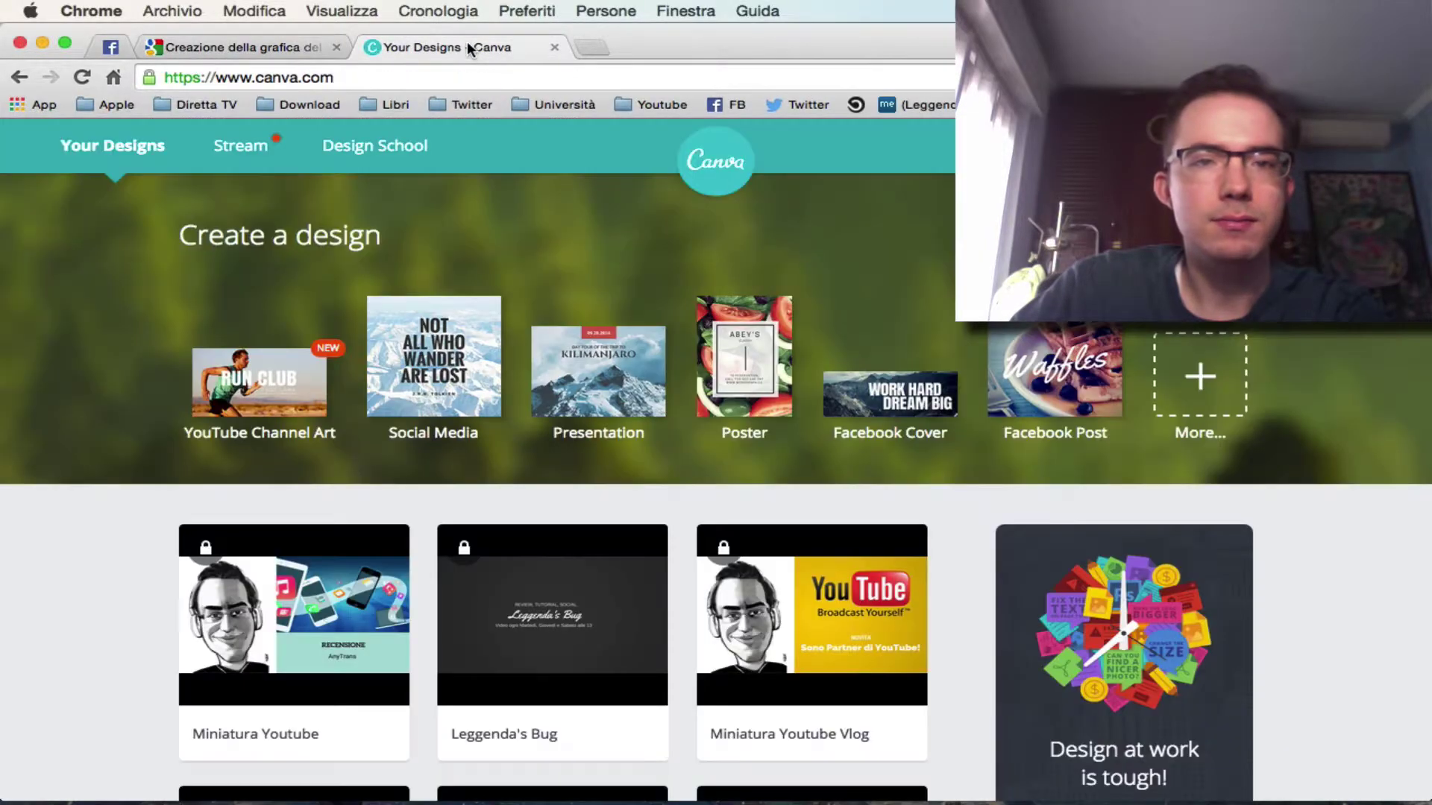
pyautogui.click(468, 46)
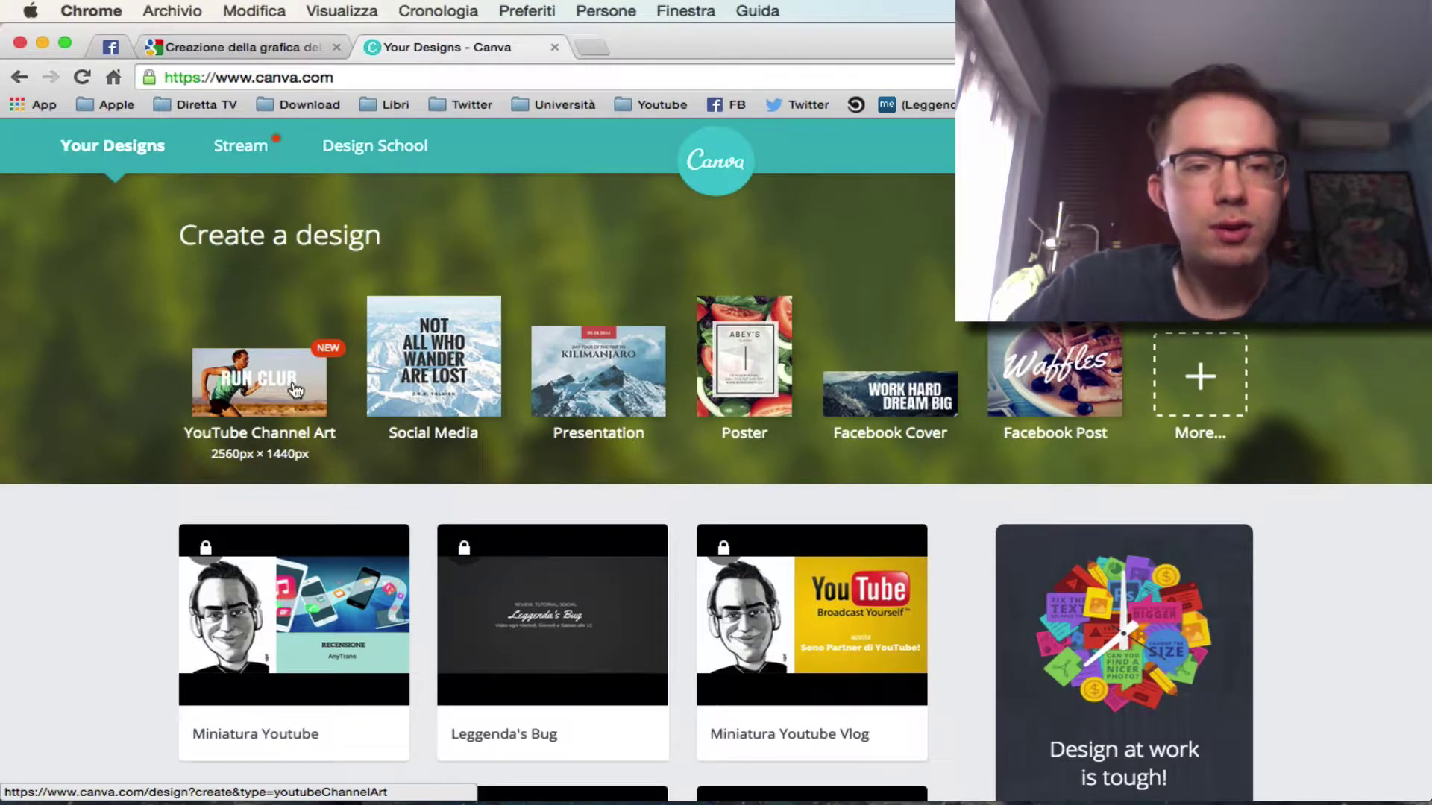
# Create a new blank 2560 × 1440 px YouTube Channel Art design.
pyautogui.click(261, 403)
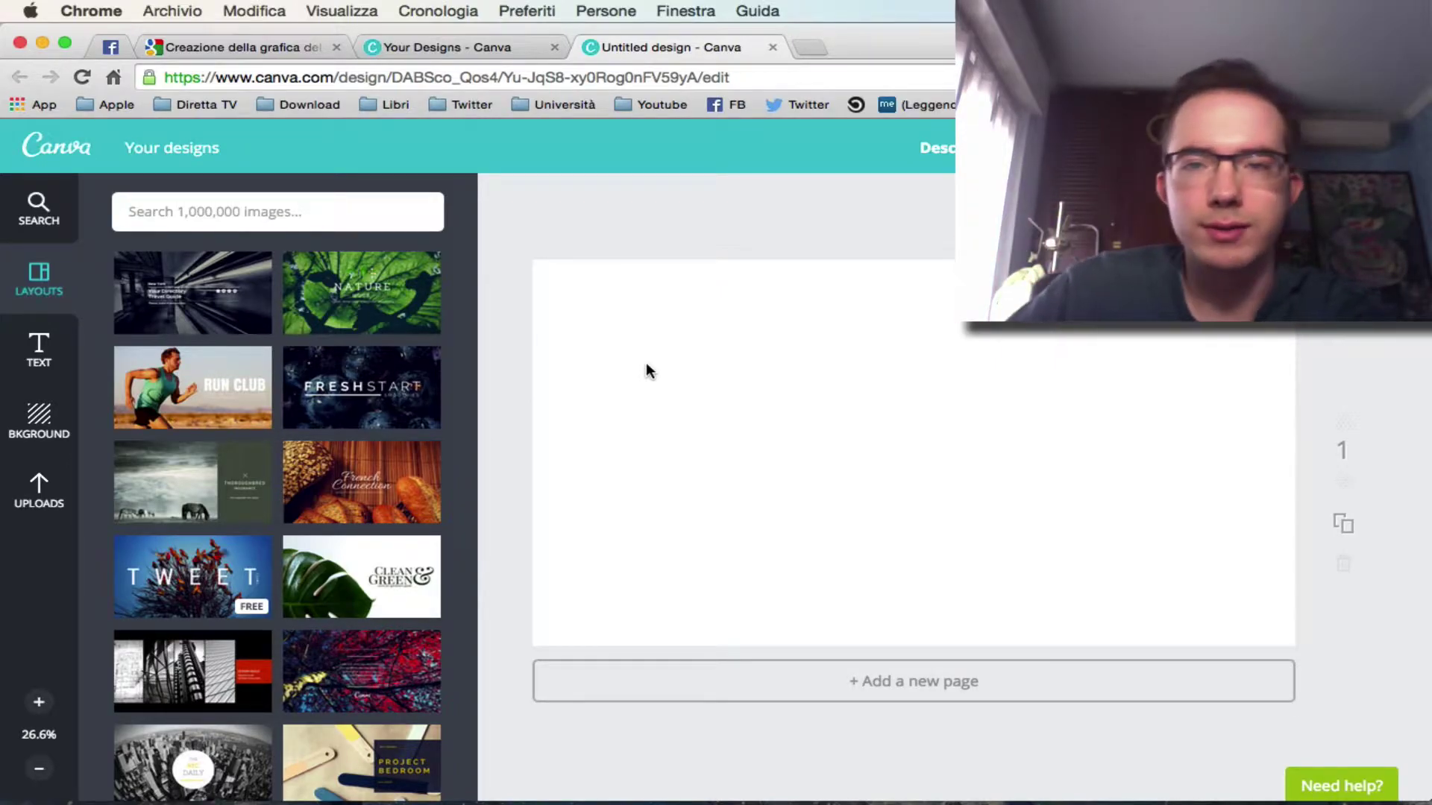
# Add the uploaded dark channel art template image and stretch it to fill the entire canvas.
pyautogui.click(41, 477)
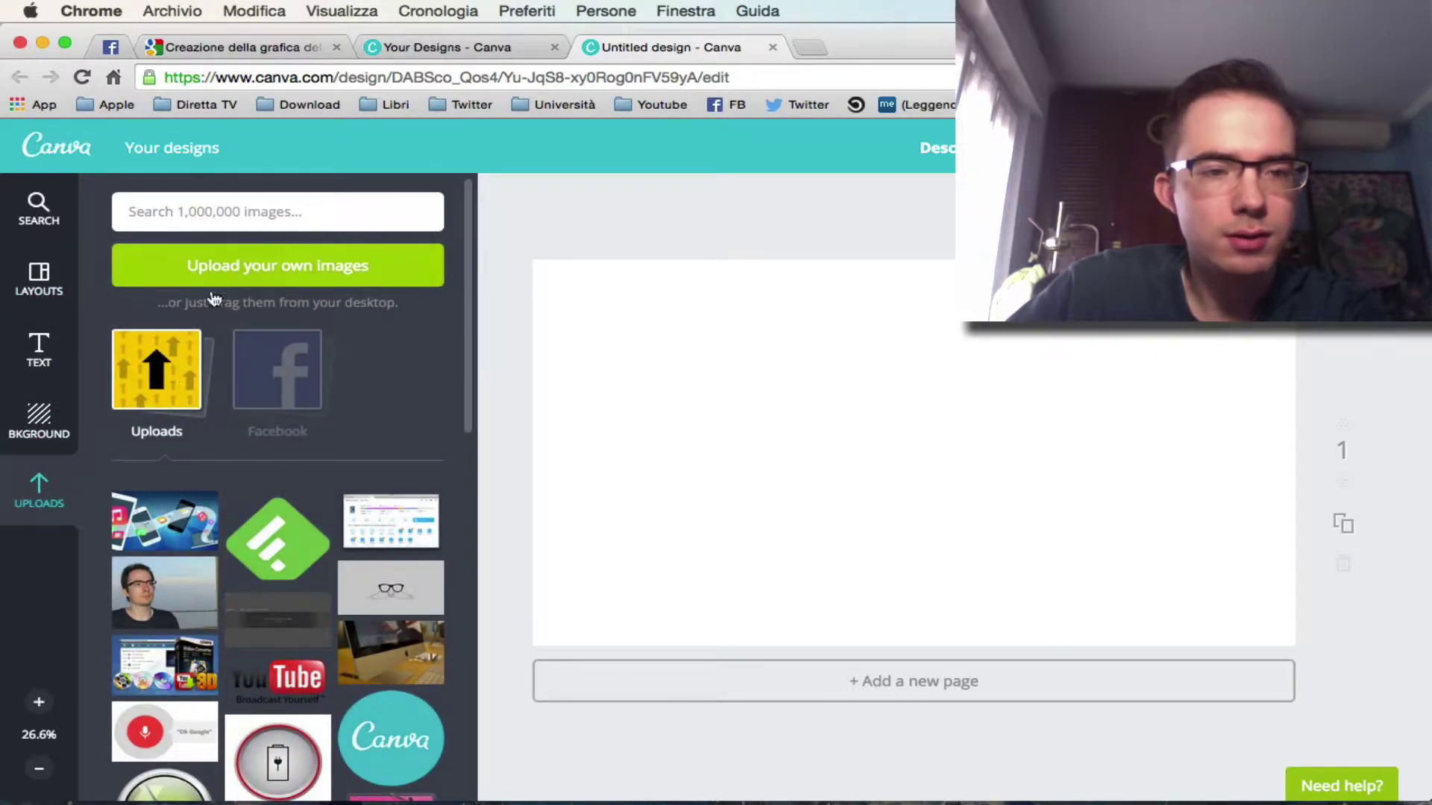
pyautogui.scroll(-1, 359, 439)
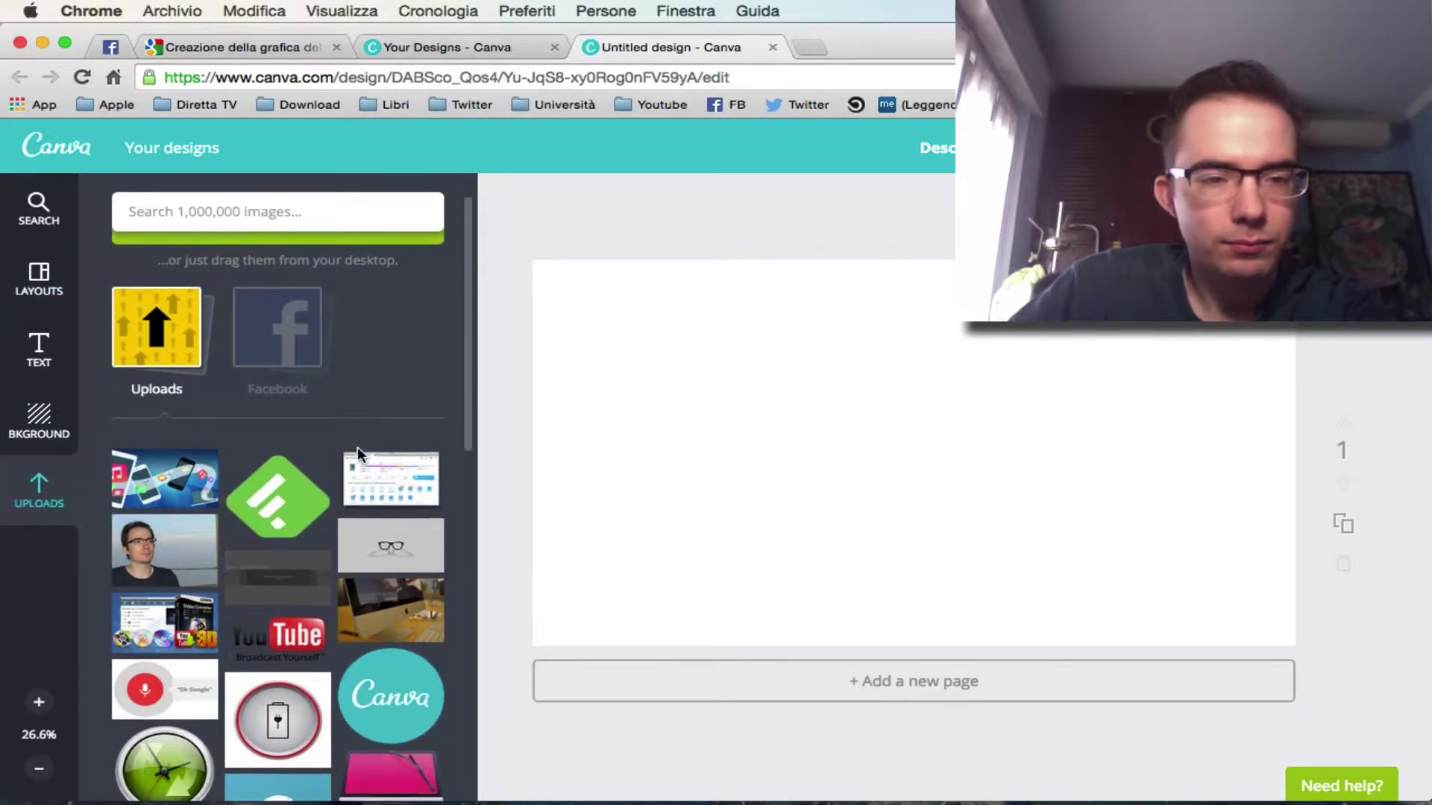
pyautogui.click(276, 589)
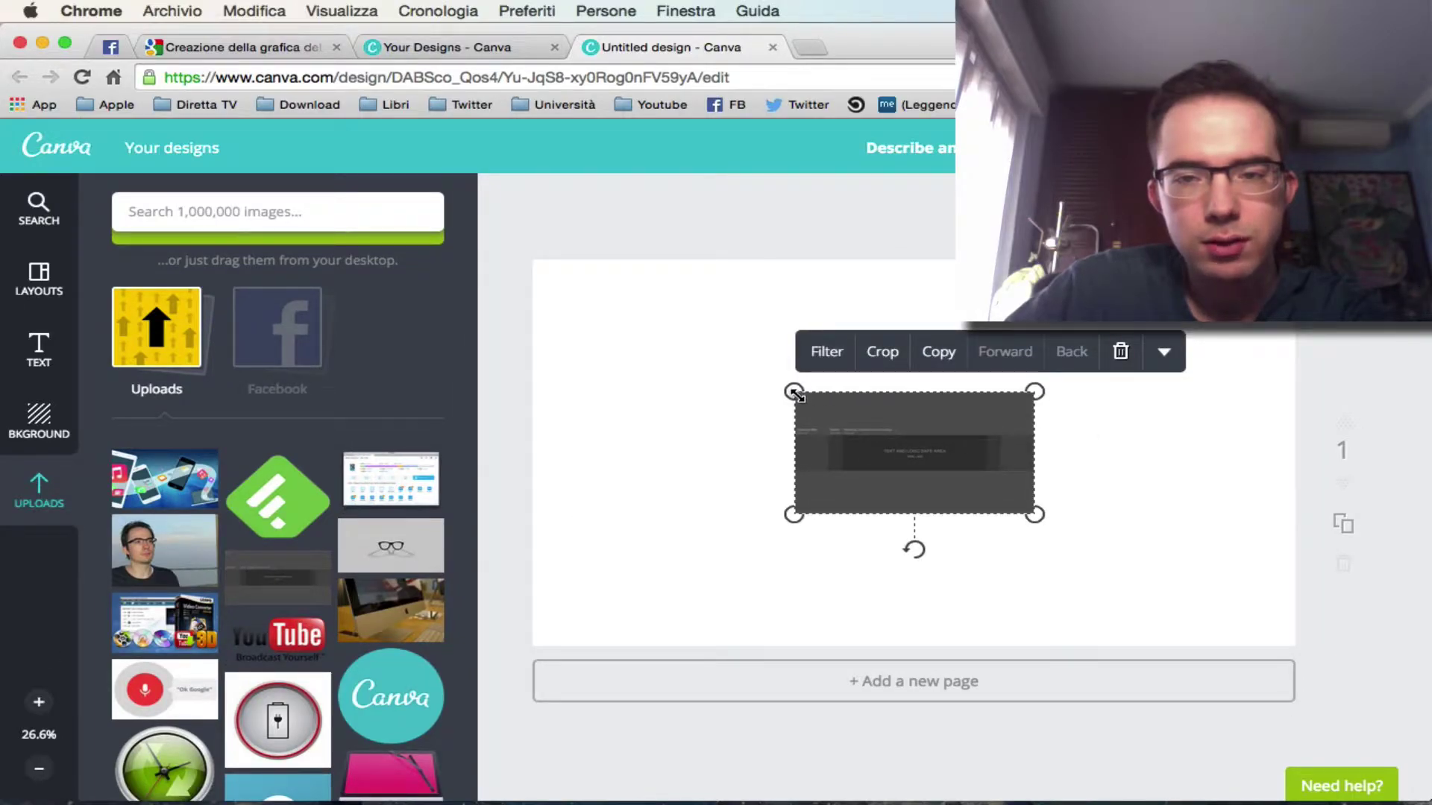
pyautogui.moveTo(795, 393); pyautogui.dragTo(662, 320)
pyautogui.moveTo(816, 421)
pyautogui.mouseDown()
pyautogui.moveTo(683, 371)
pyautogui.moveTo(704, 356)
pyautogui.mouseUp()
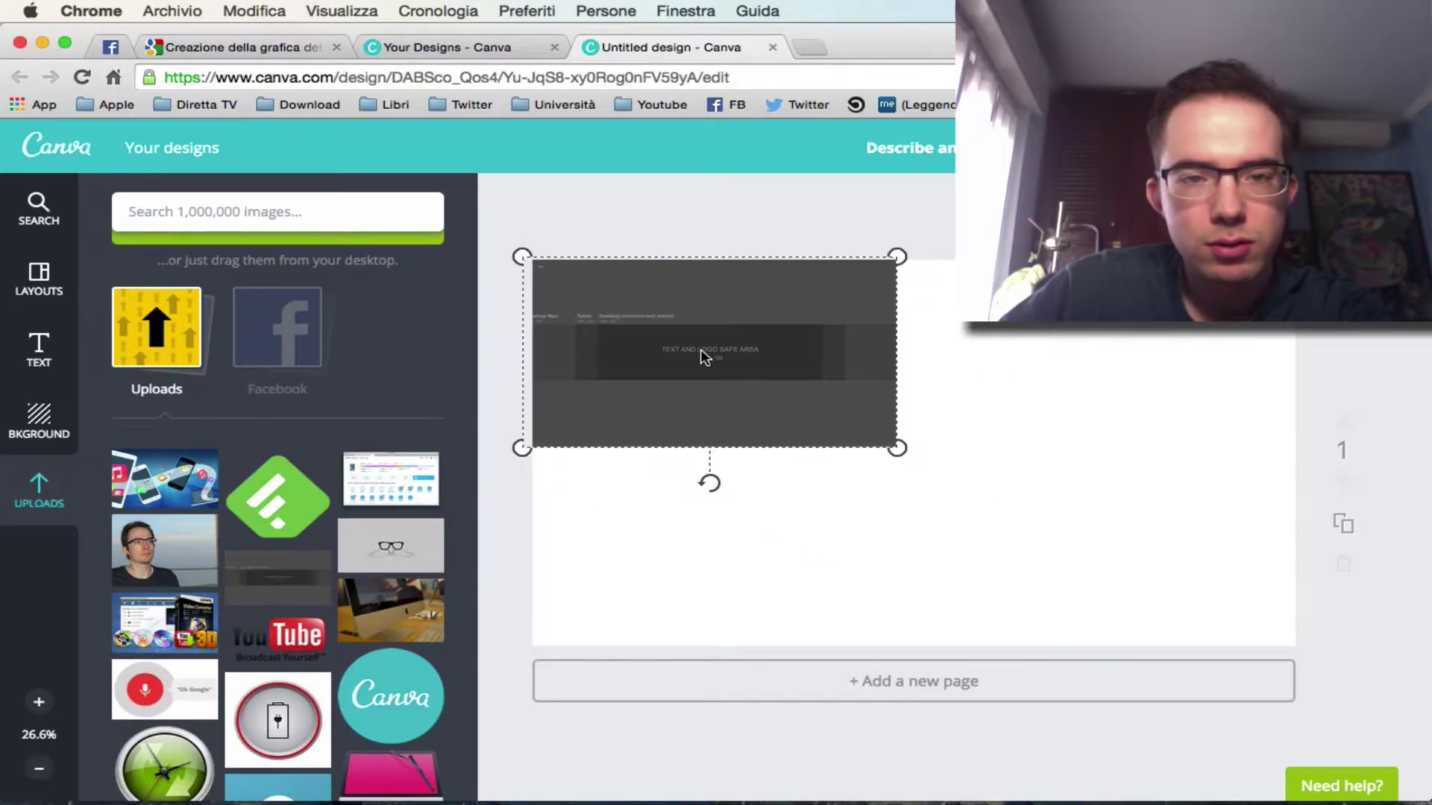
pyautogui.moveTo(704, 356); pyautogui.dragTo(686, 360)
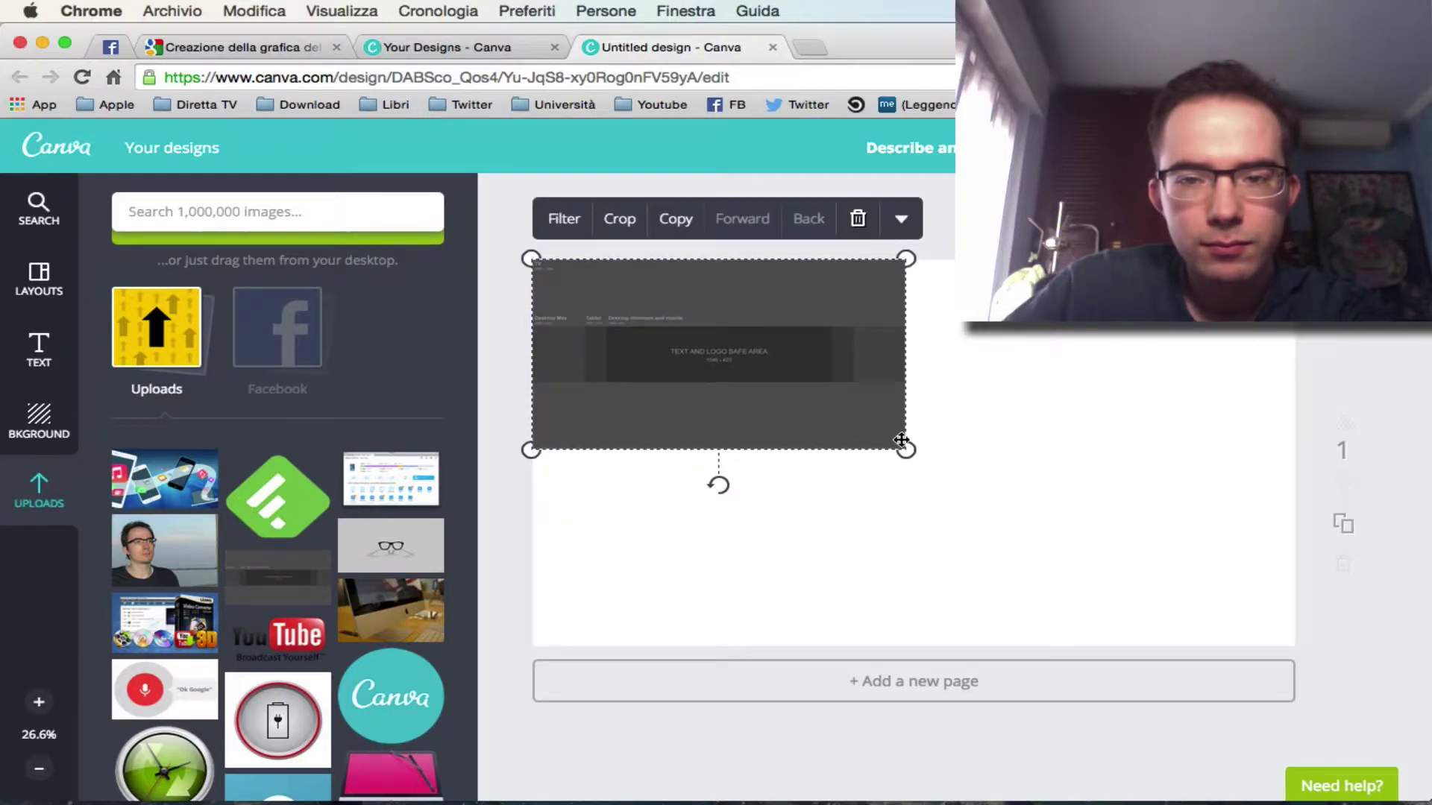
pyautogui.moveTo(988, 450)
pyautogui.mouseDown()
pyautogui.moveTo(1317, 626)
pyautogui.moveTo(1309, 617)
pyautogui.mouseUp()
pyautogui.click(1357, 365)
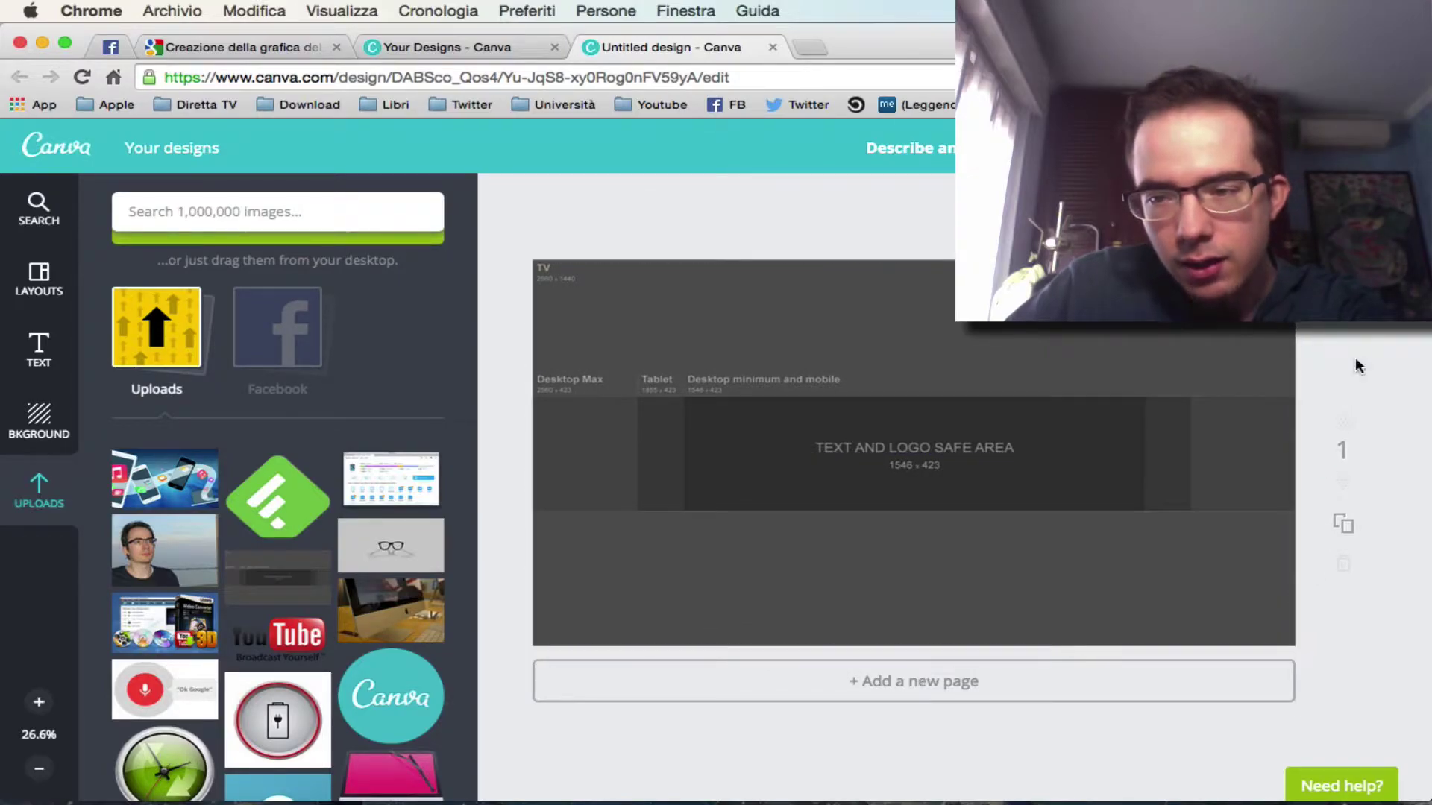
pyautogui.click(836, 333)
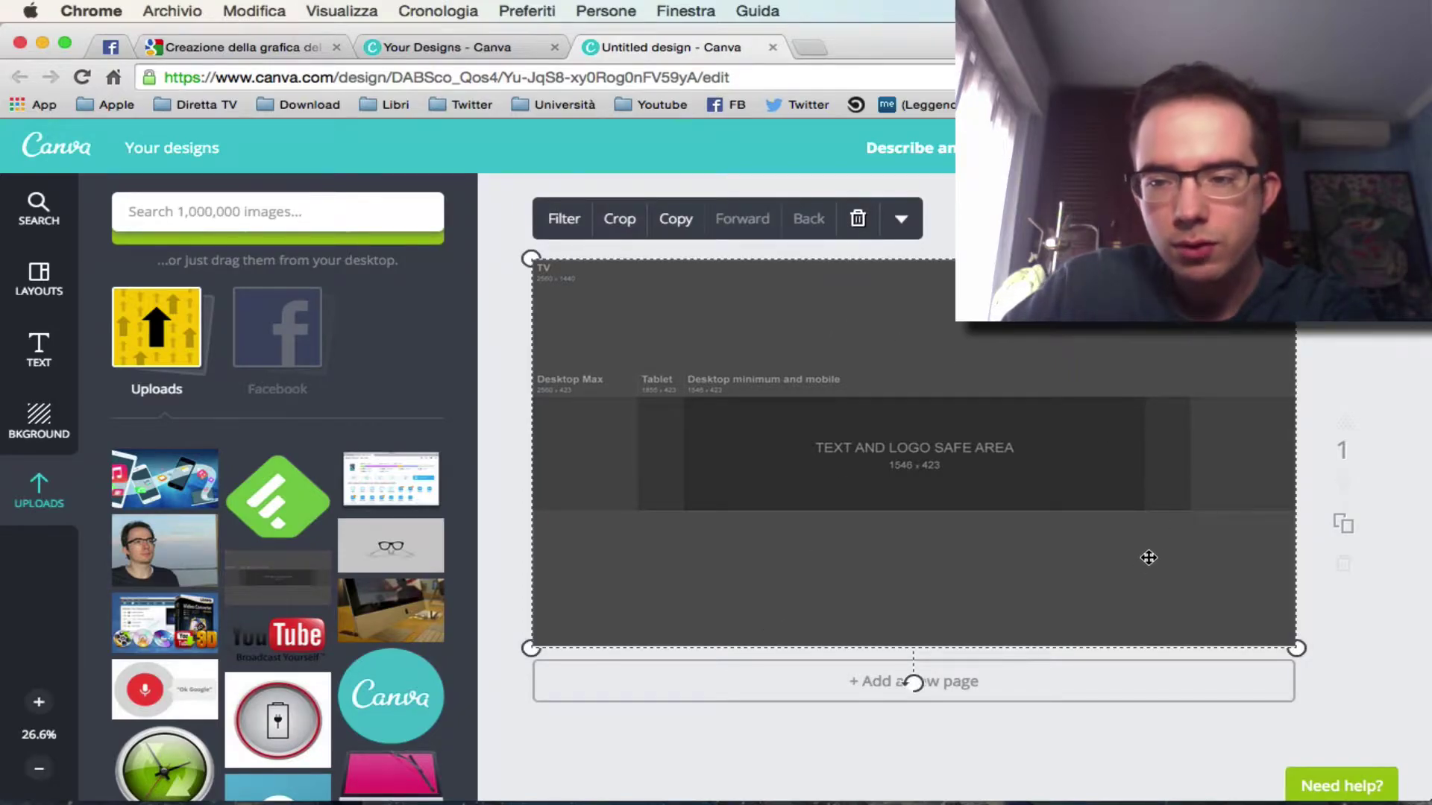
pyautogui.press('Escape')
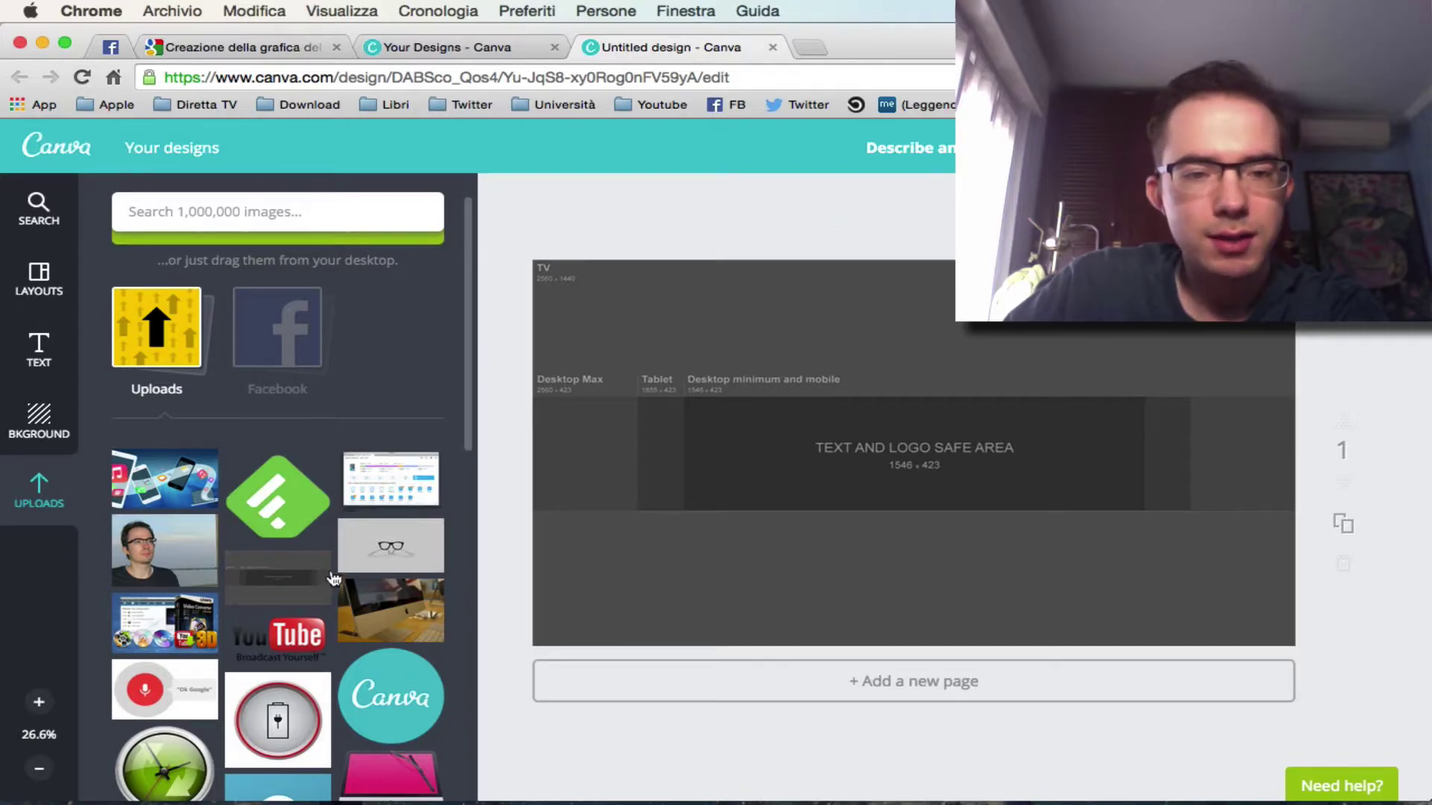
# Add the uploaded glasses logo, shrink it and center it in the safe area.
pyautogui.scroll(-1, 395, 522)
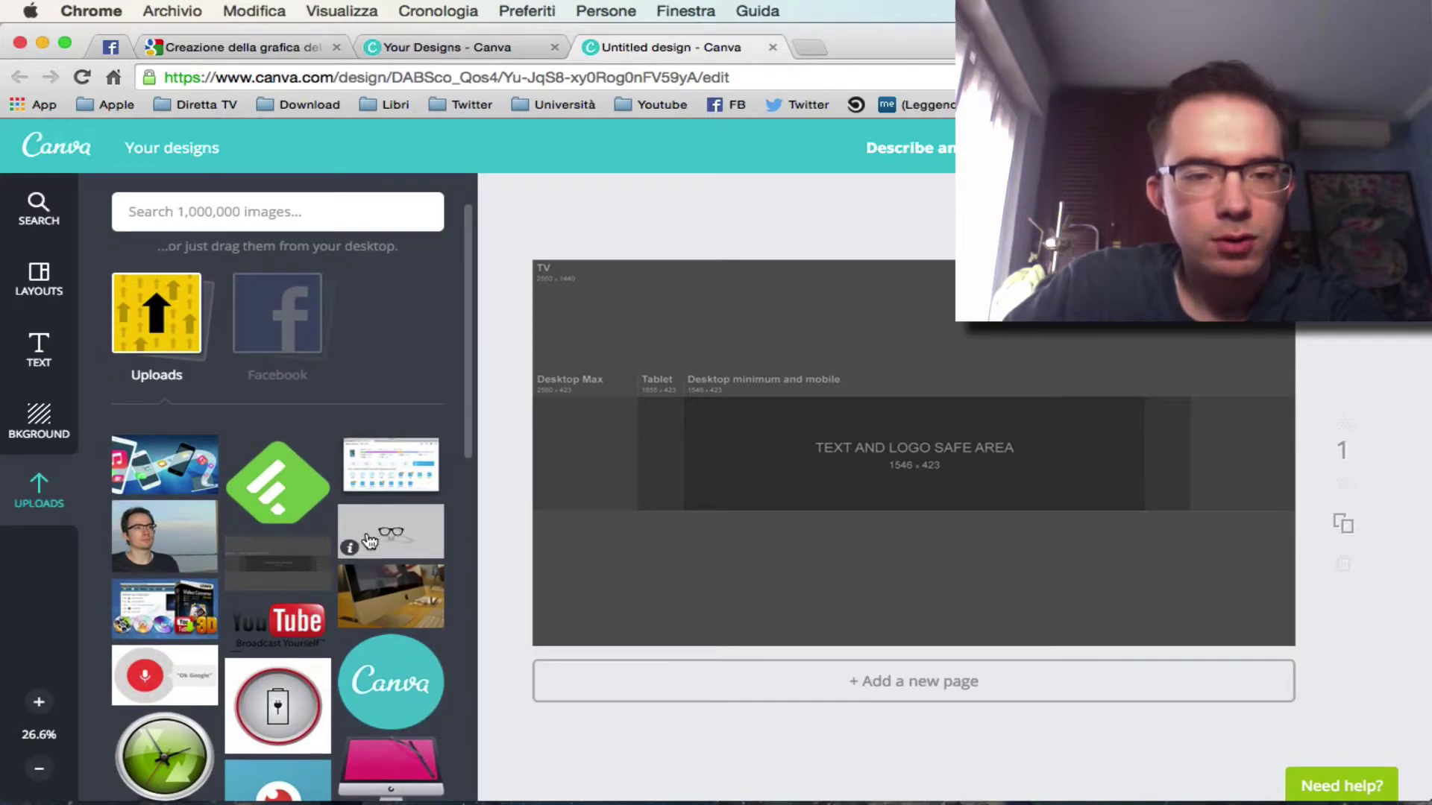
pyautogui.moveTo(395, 531); pyautogui.dragTo(765, 486)
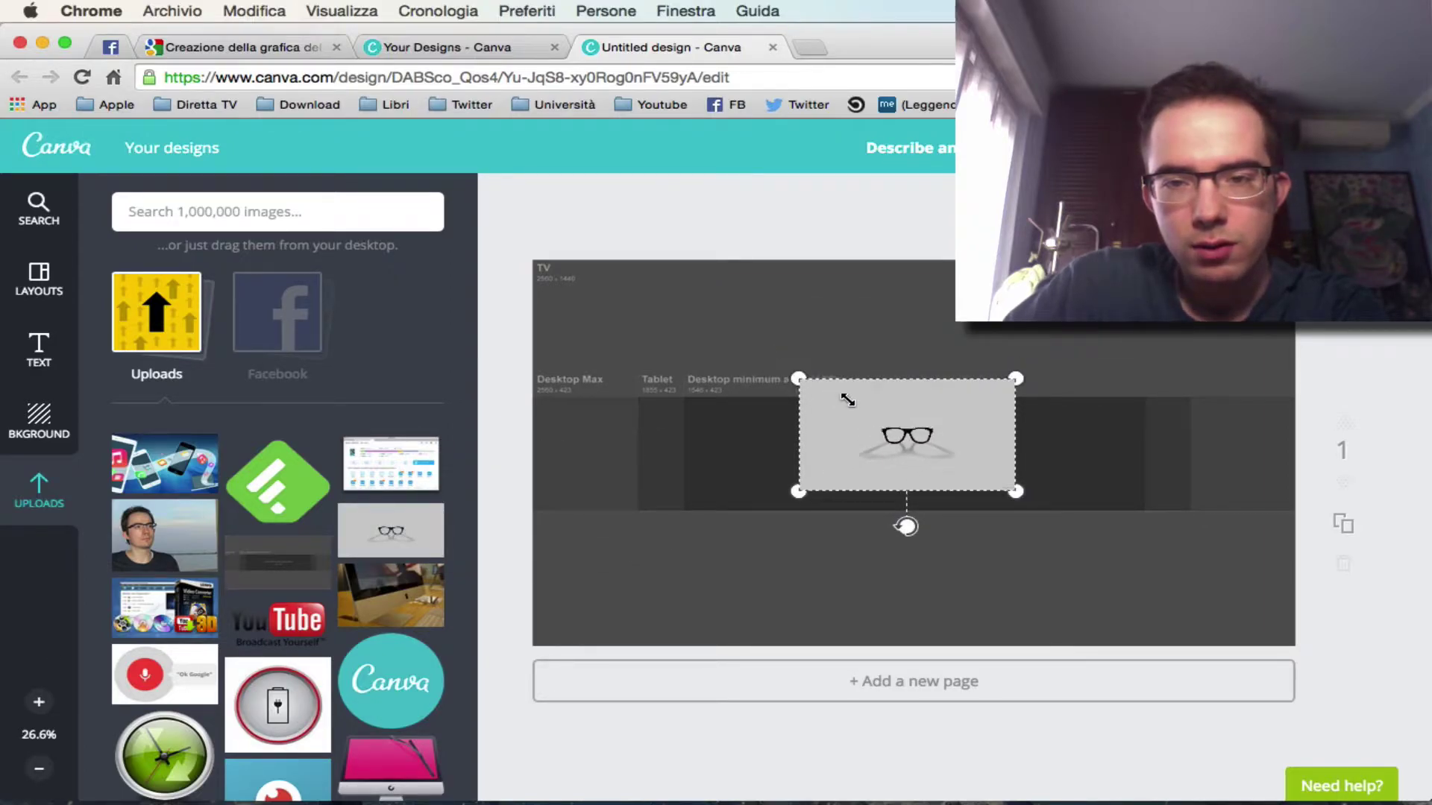
pyautogui.moveTo(766, 363); pyautogui.dragTo(882, 418)
pyautogui.moveTo(919, 466)
pyautogui.mouseDown()
pyautogui.moveTo(850, 467)
pyautogui.moveTo(891, 463)
pyautogui.mouseUp()
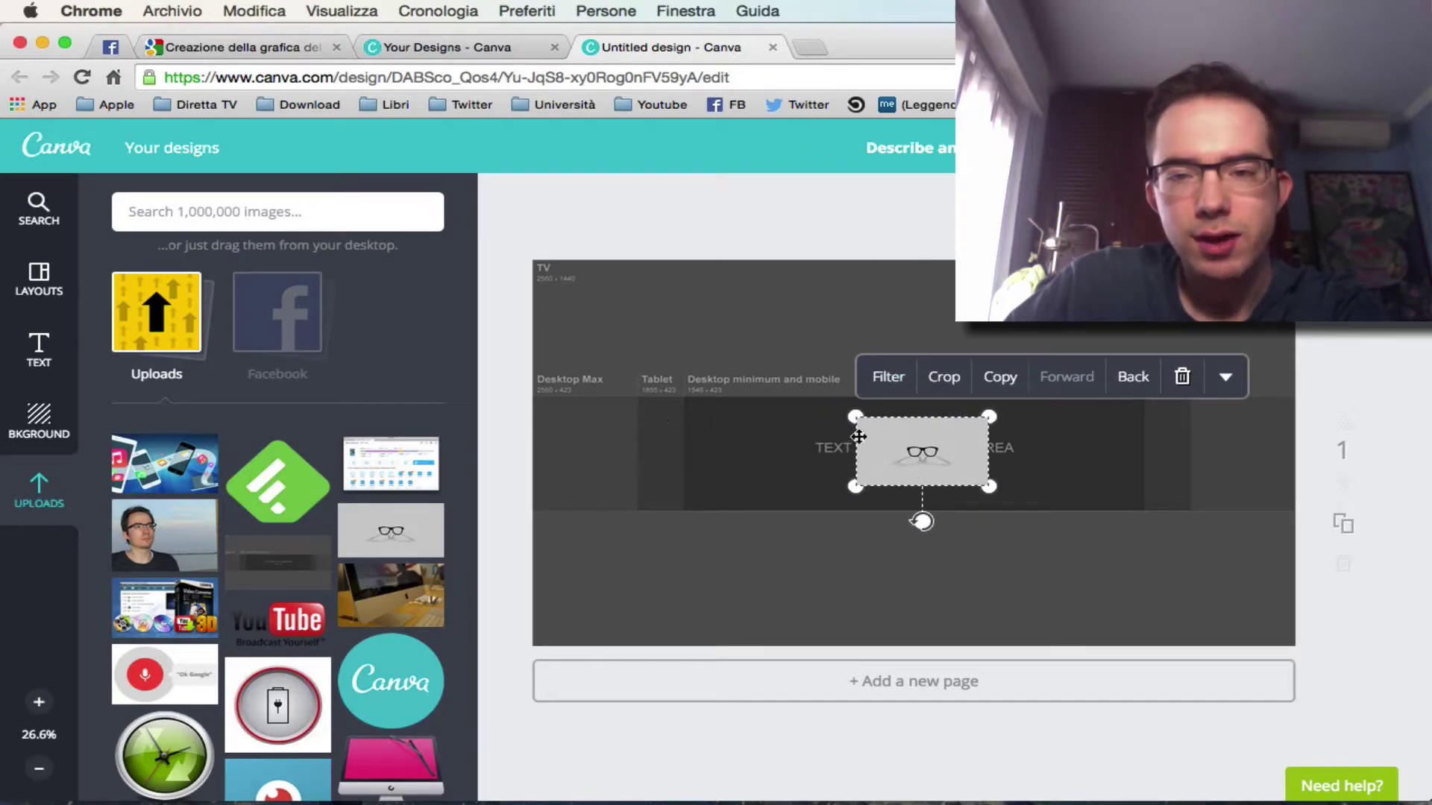
# Delete the template image, leaving the glasses logo on a plain white canvas.
pyautogui.click(816, 322)
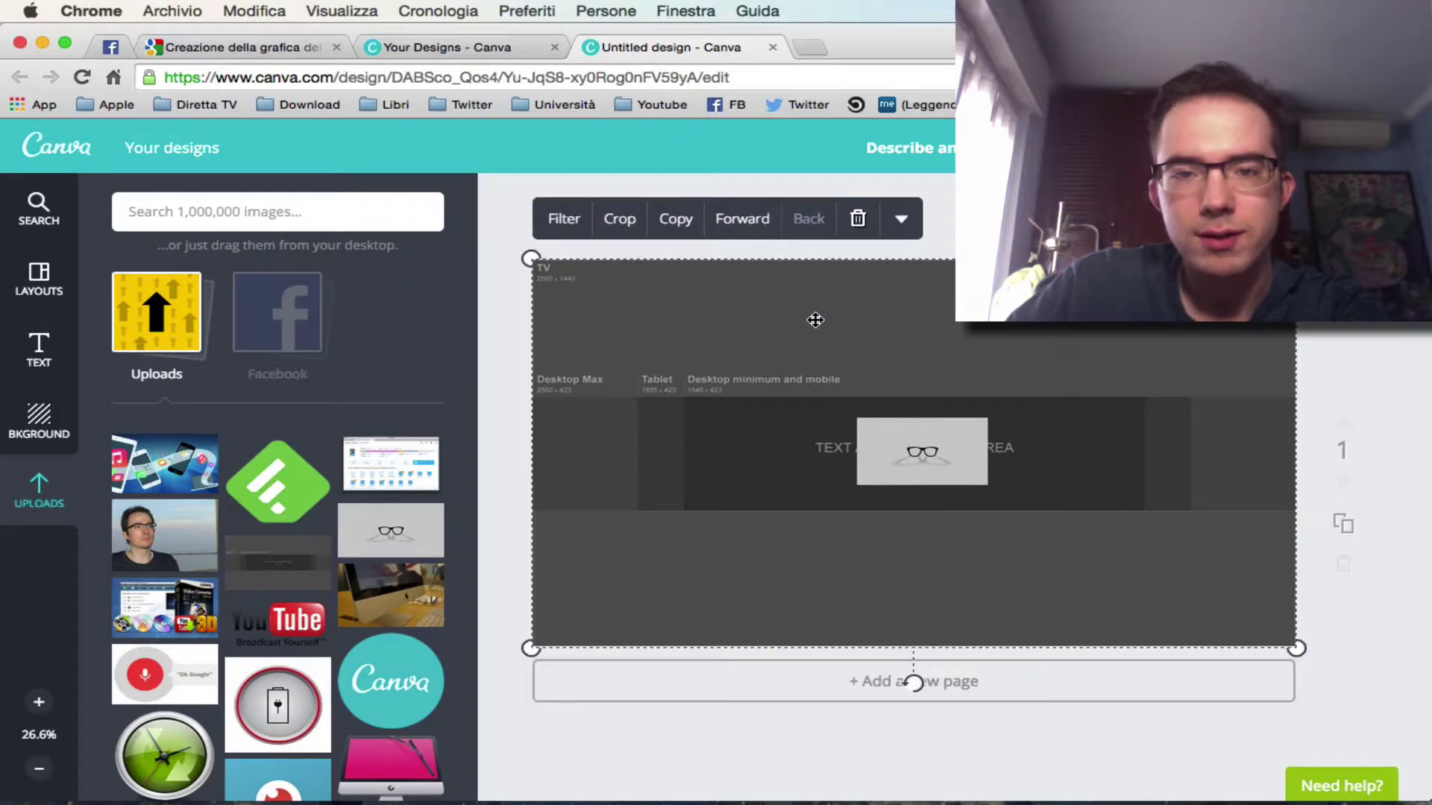
pyautogui.press('Delete')
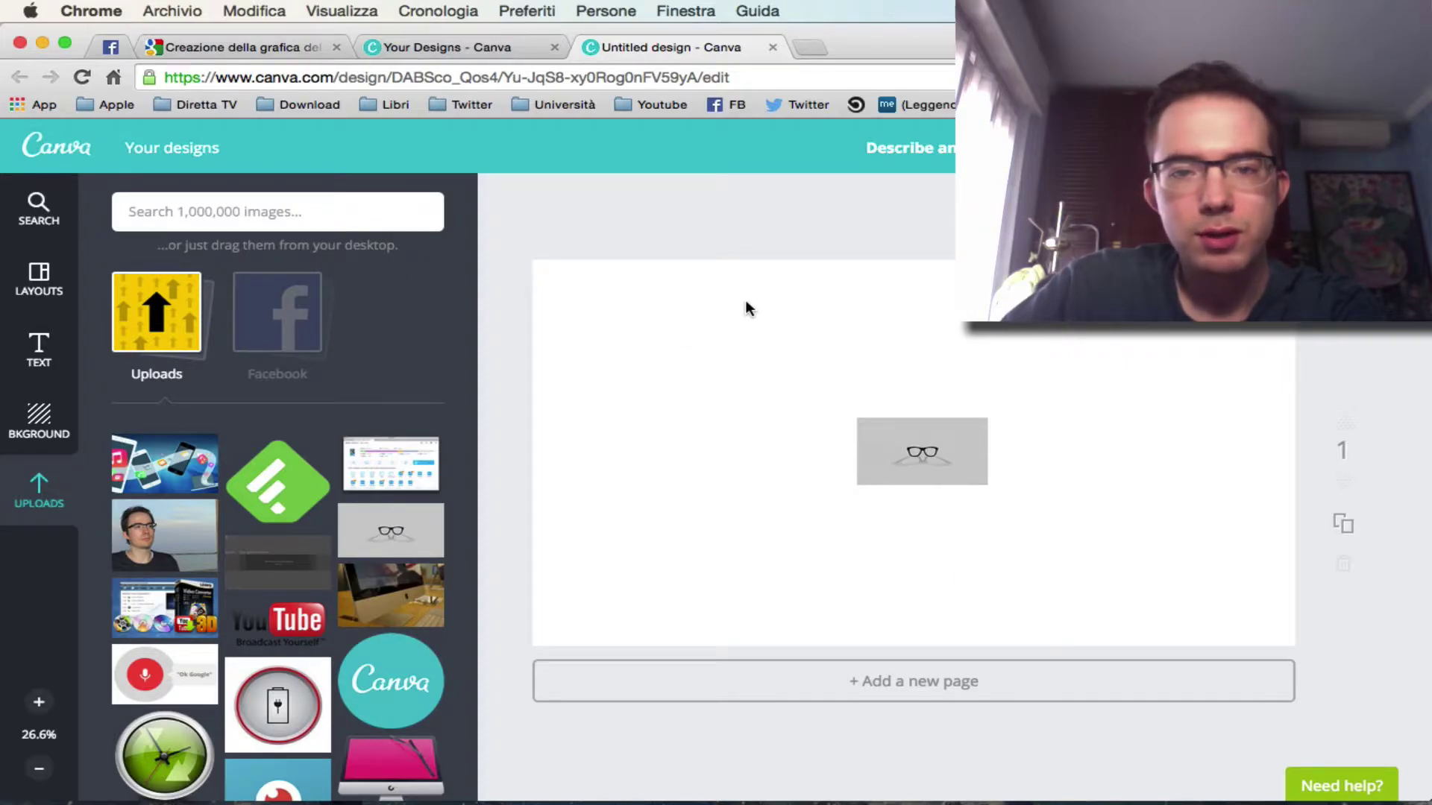
pyautogui.click(31, 423)
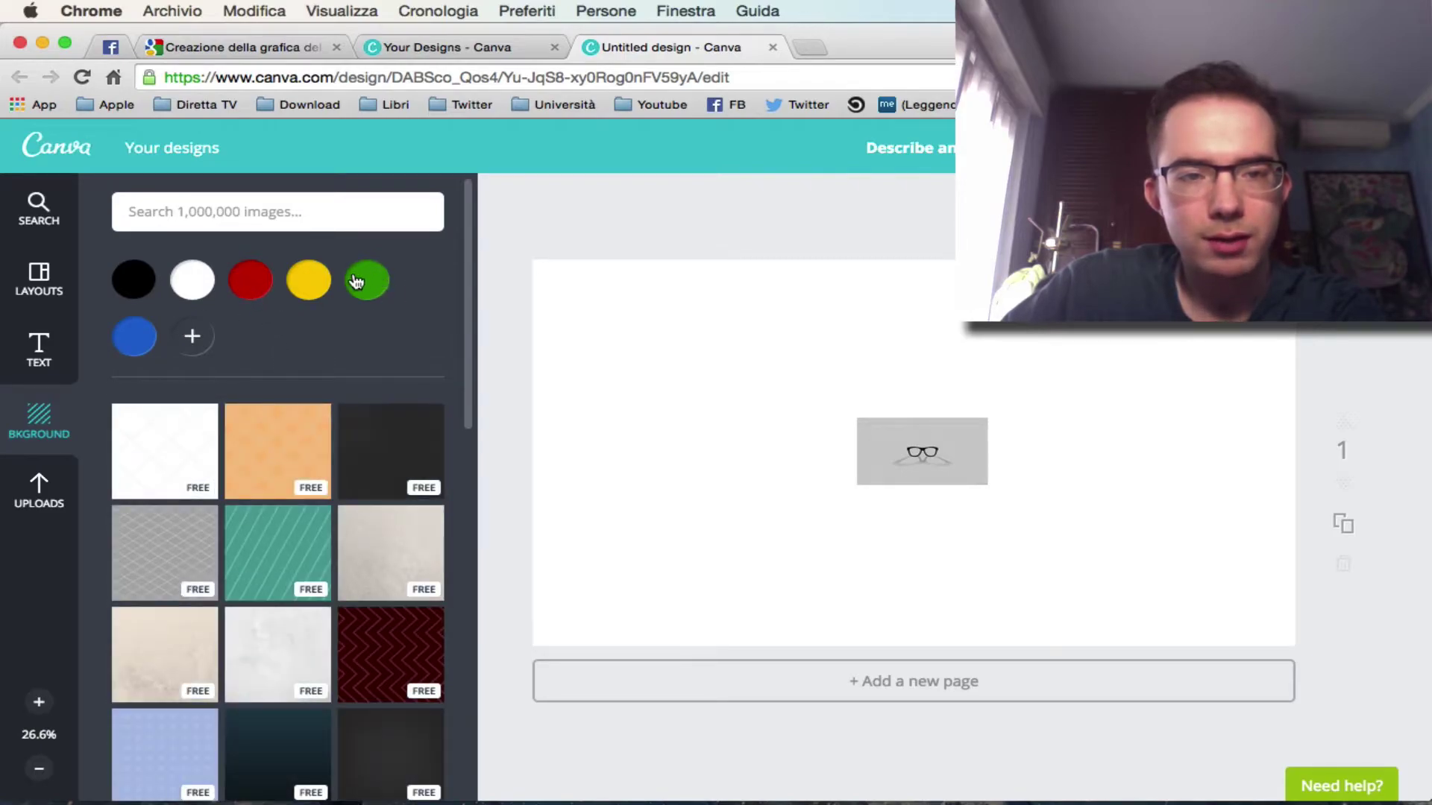
# Apply the pale watercolour texture as the page background after trying green and red.
pyautogui.click(356, 282)
pyautogui.click(254, 292)
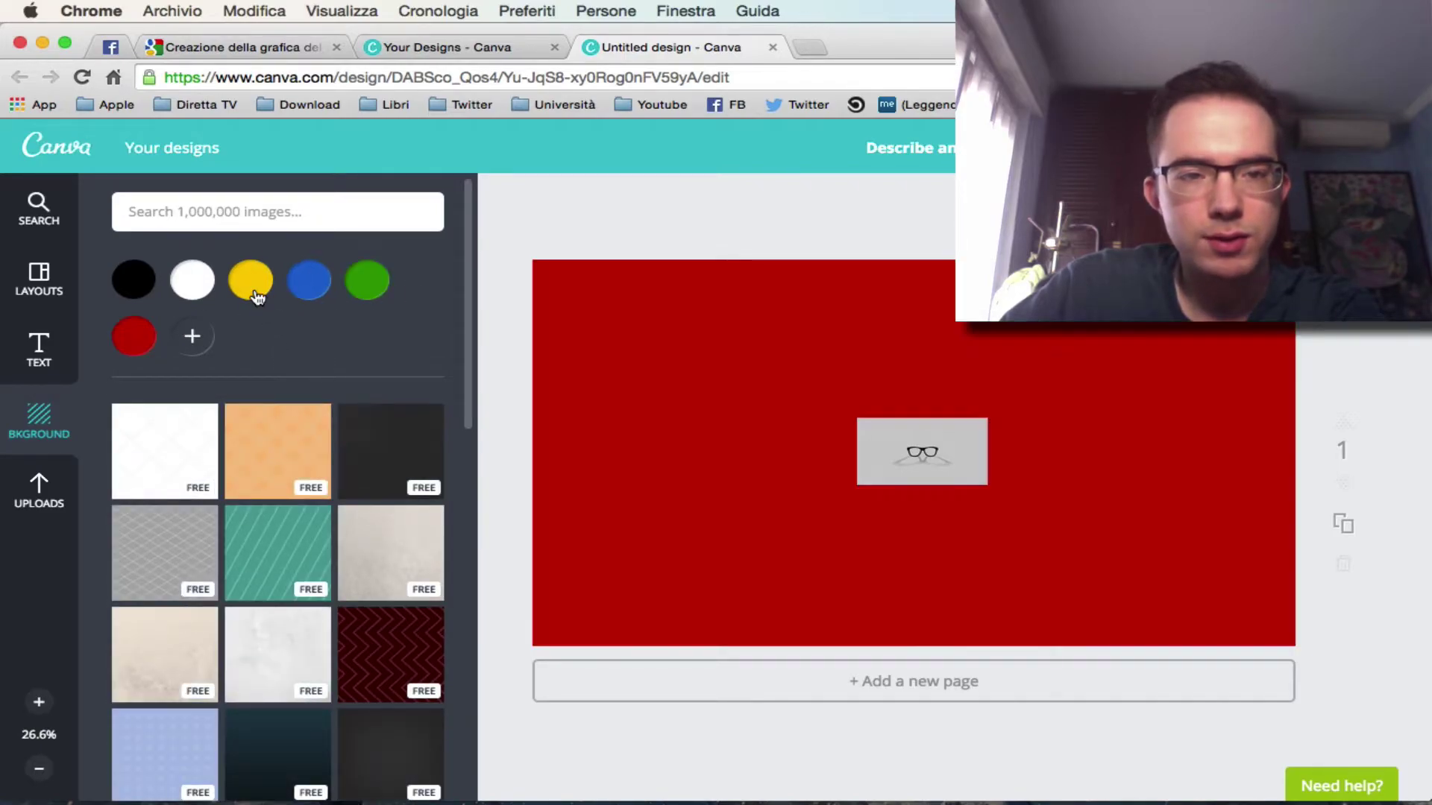
pyautogui.scroll(-2, 373, 589)
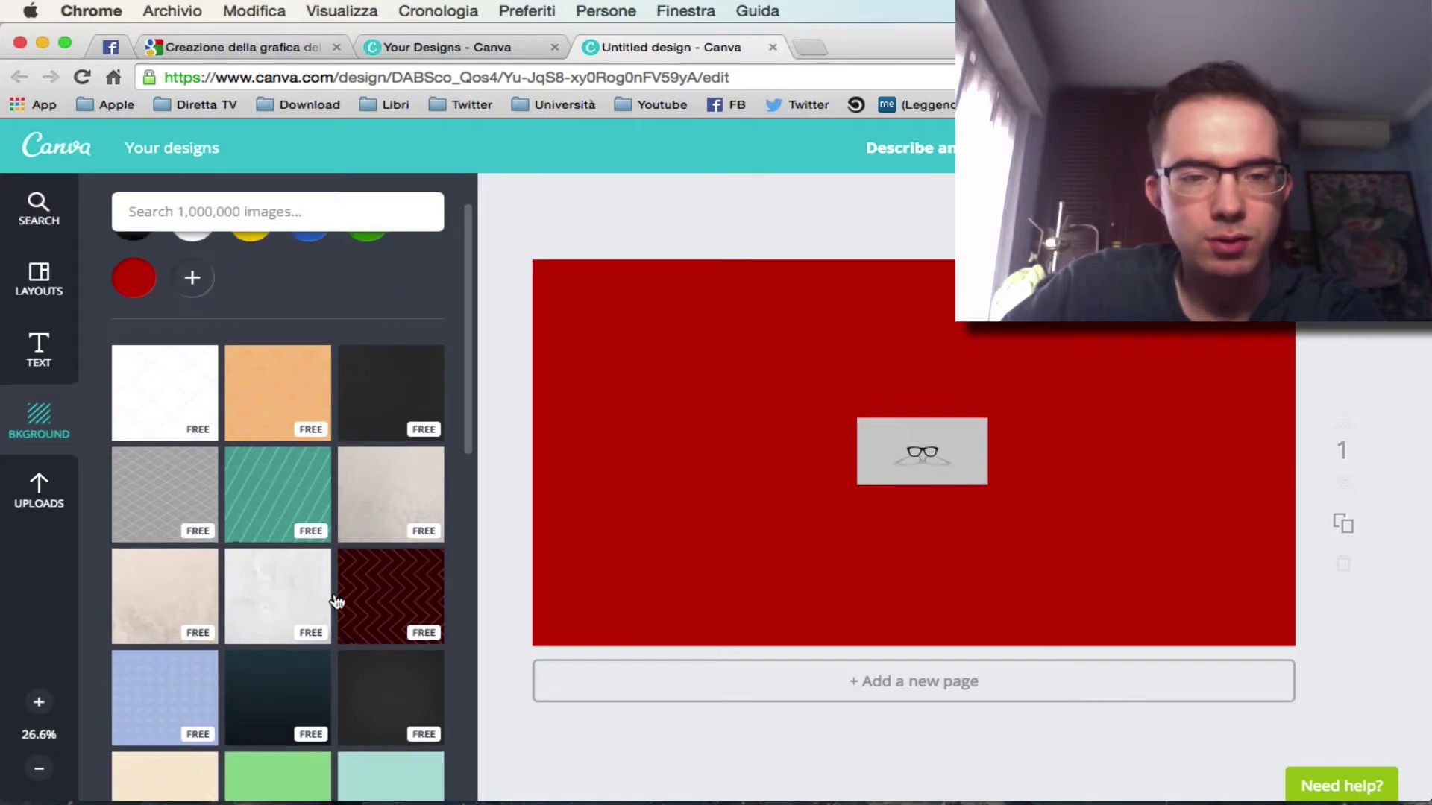
pyautogui.click(289, 585)
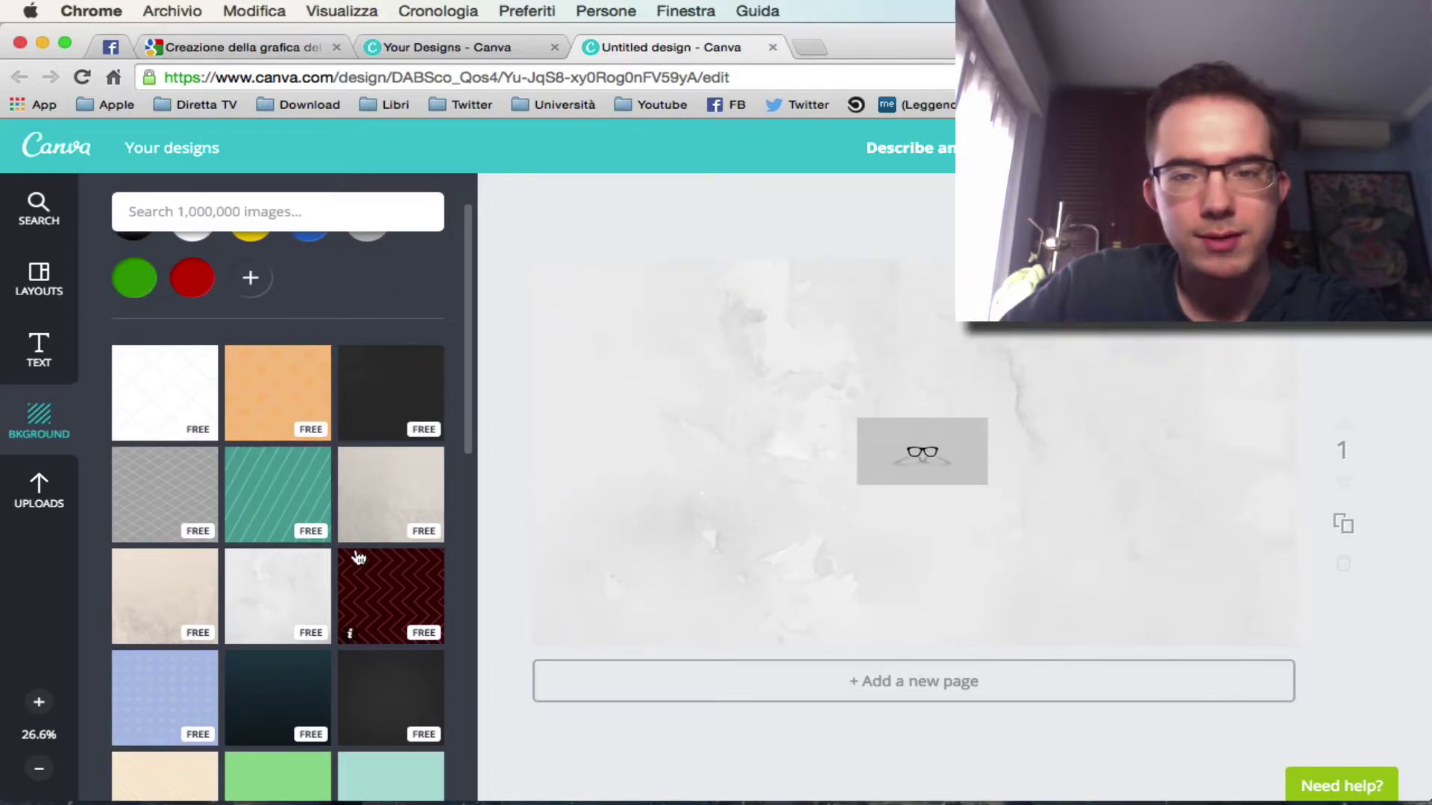
pyautogui.scroll(2, 359, 319)
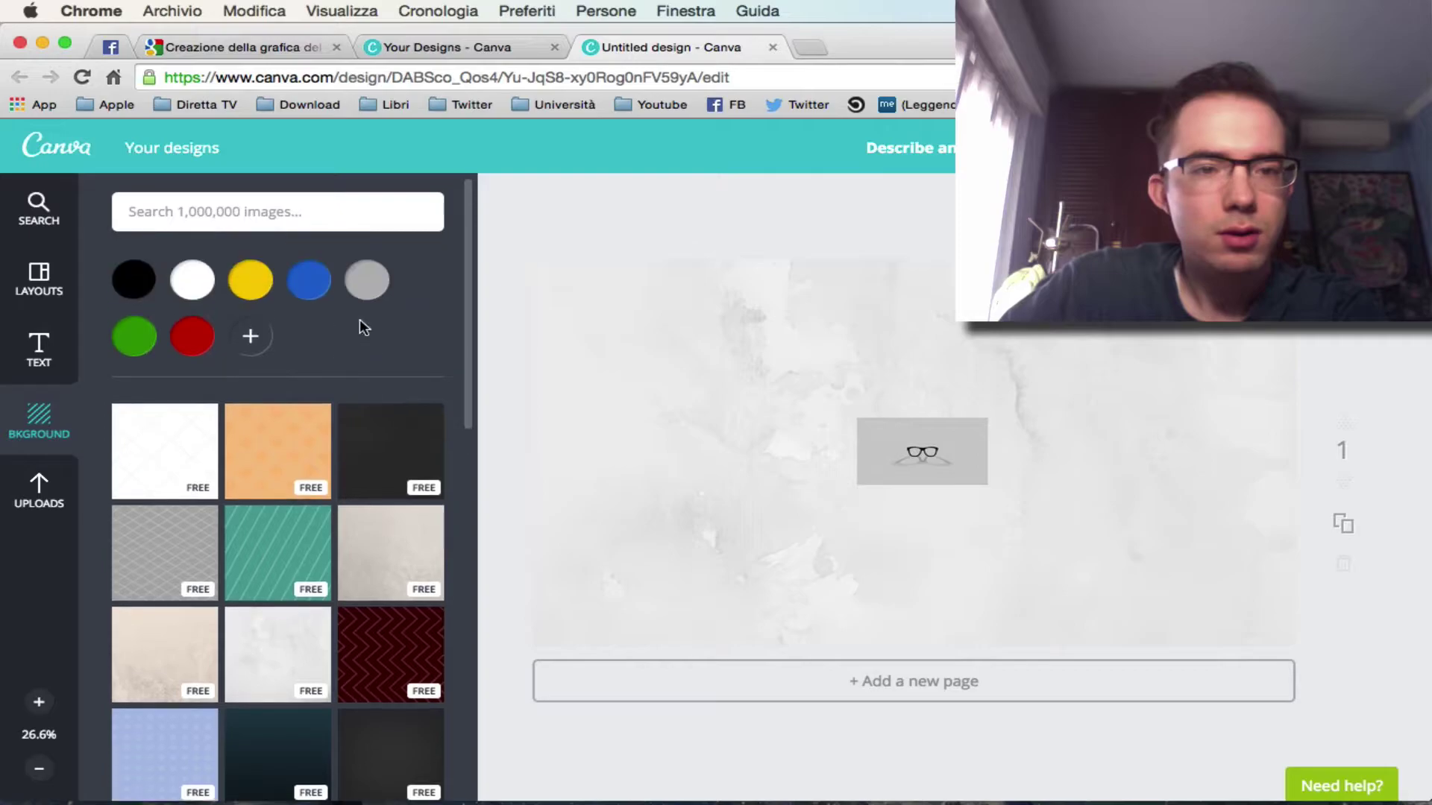
# Try yellow, red, green and blue tints on the watercolour background.
pyautogui.click(730, 564)
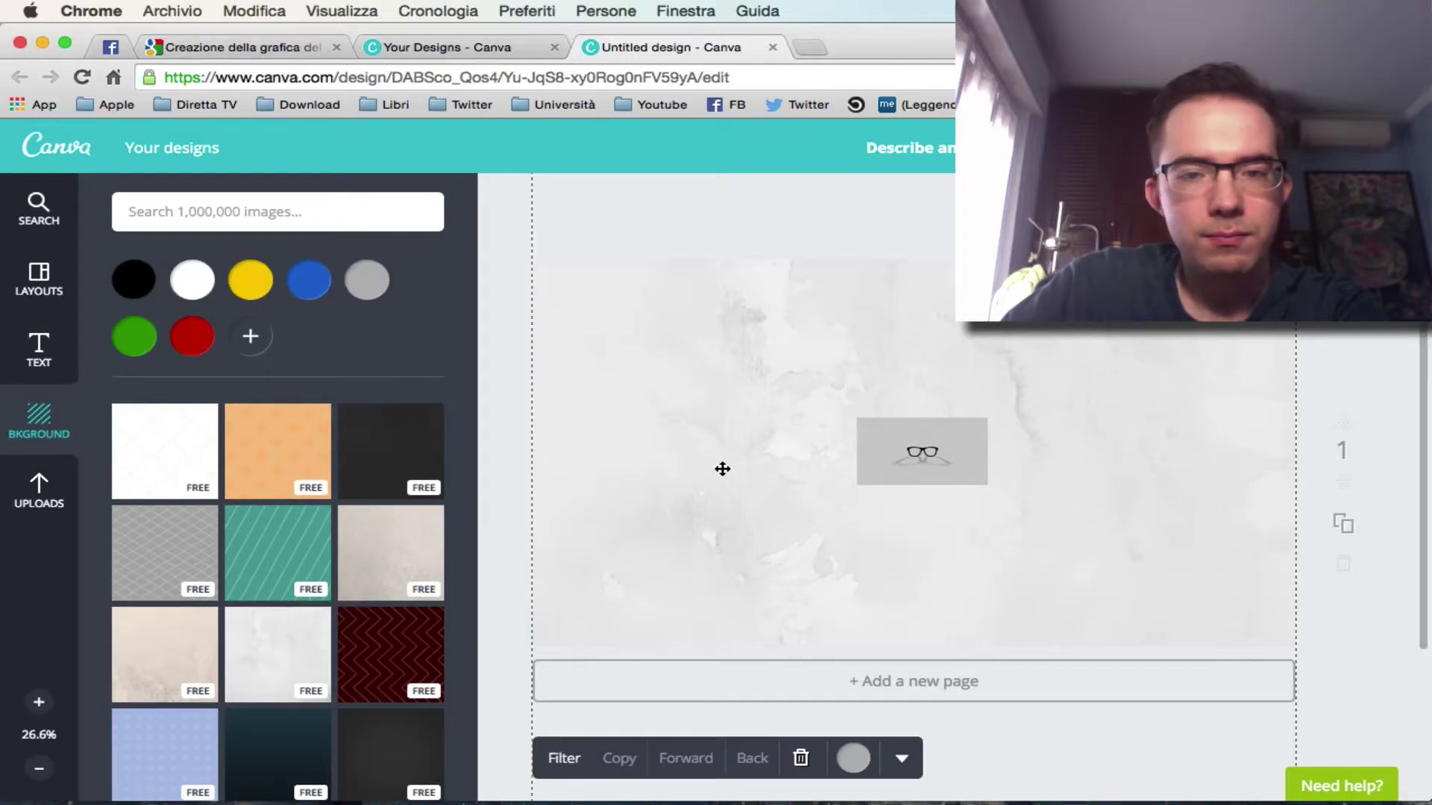
pyautogui.click(852, 762)
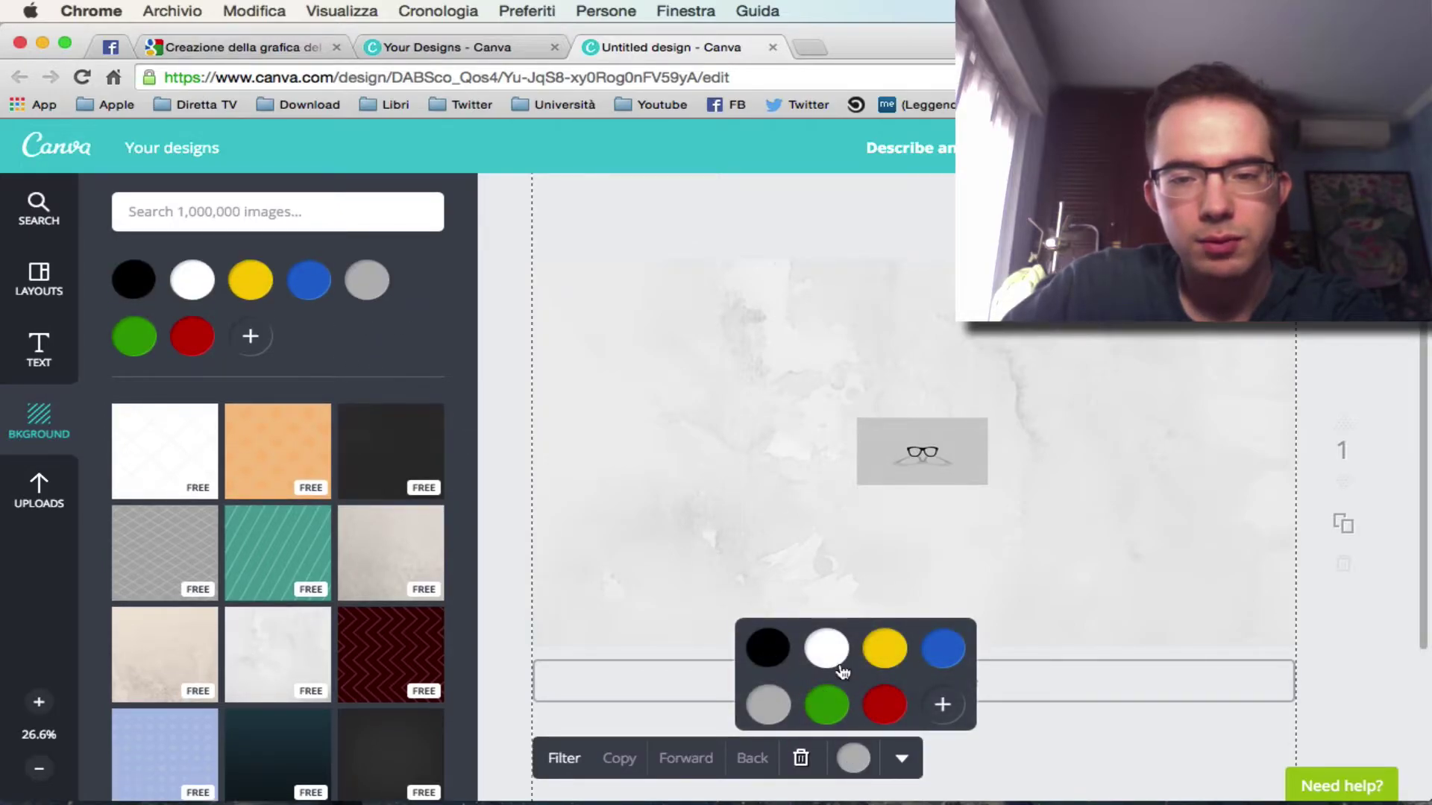
pyautogui.click(884, 650)
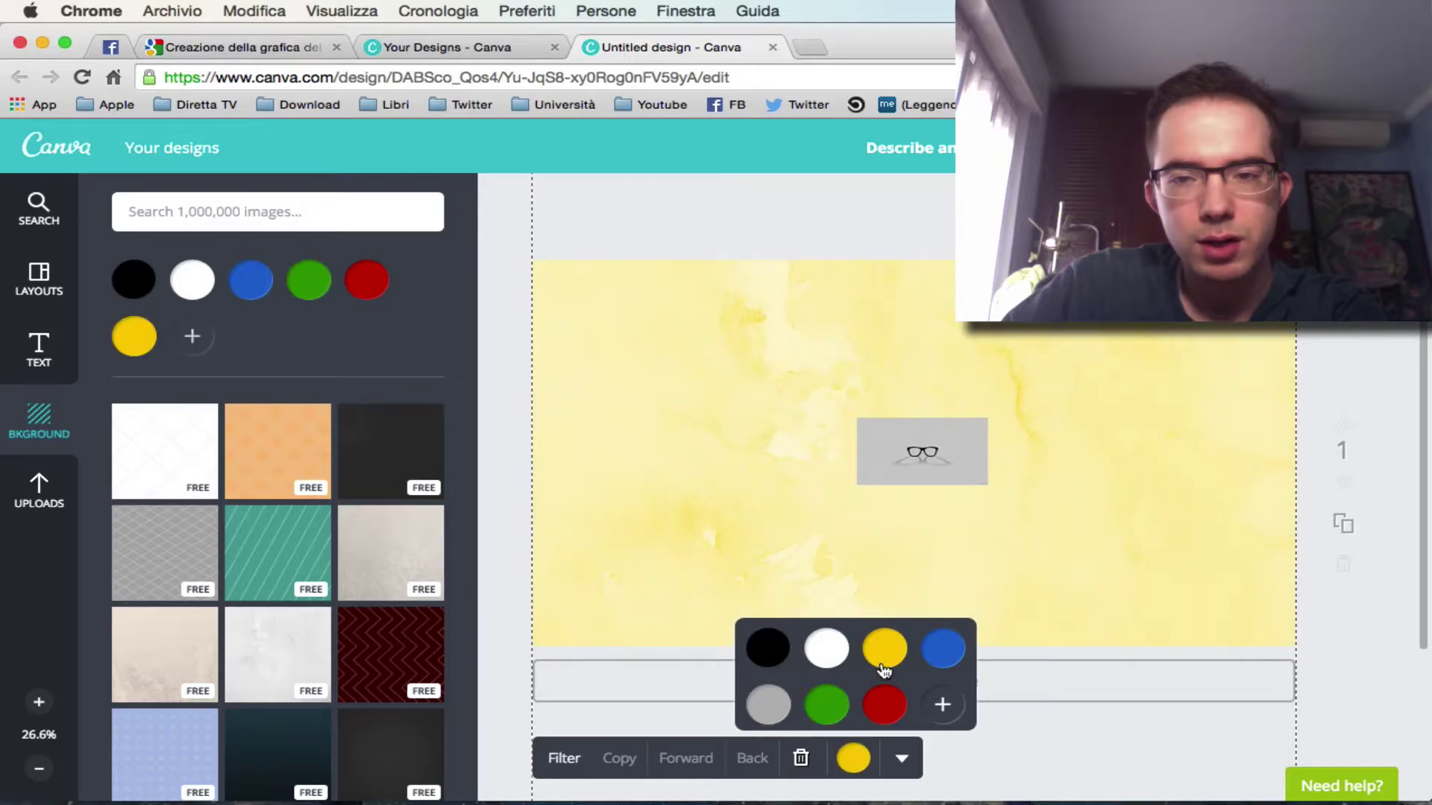
pyautogui.click(877, 716)
pyautogui.click(824, 708)
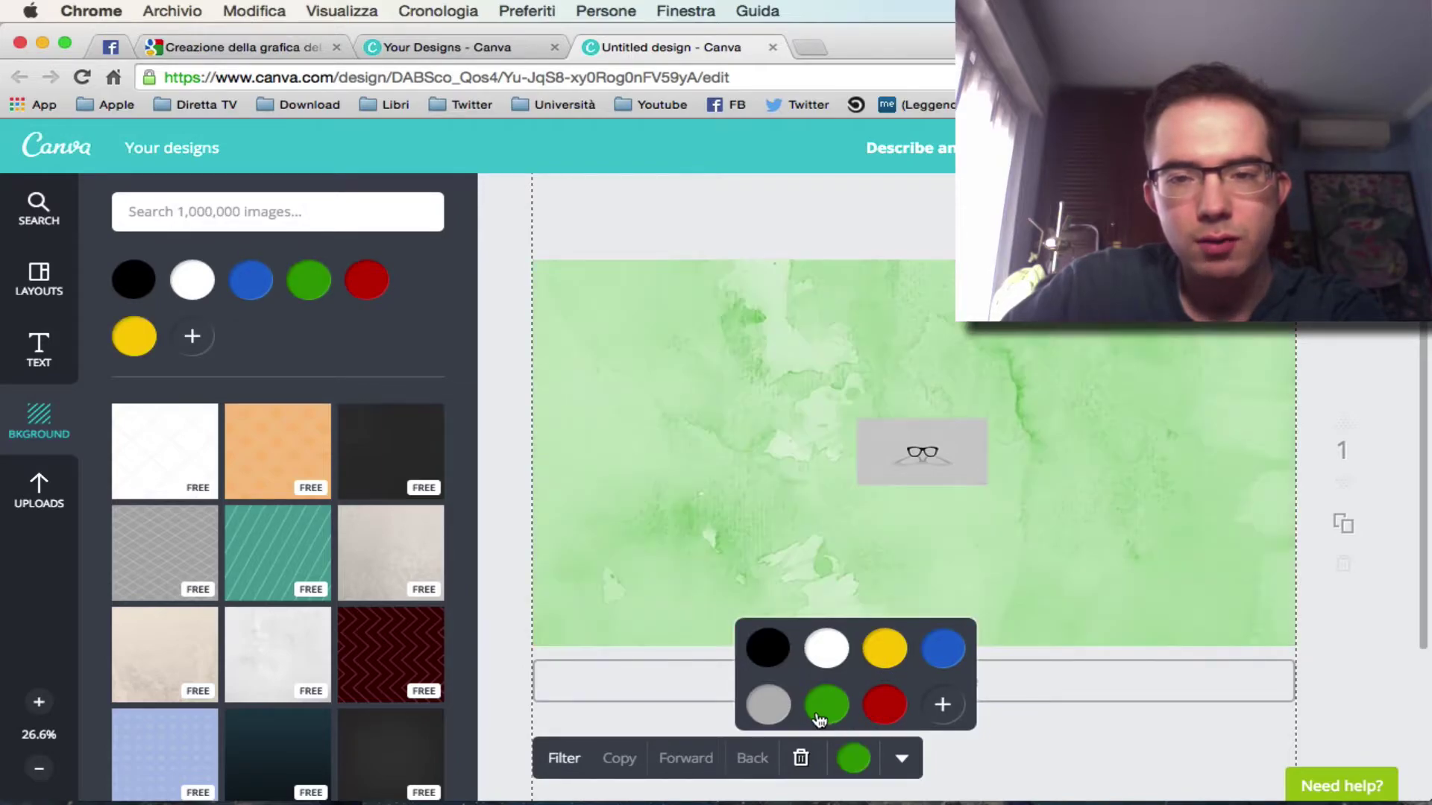
pyautogui.click(941, 650)
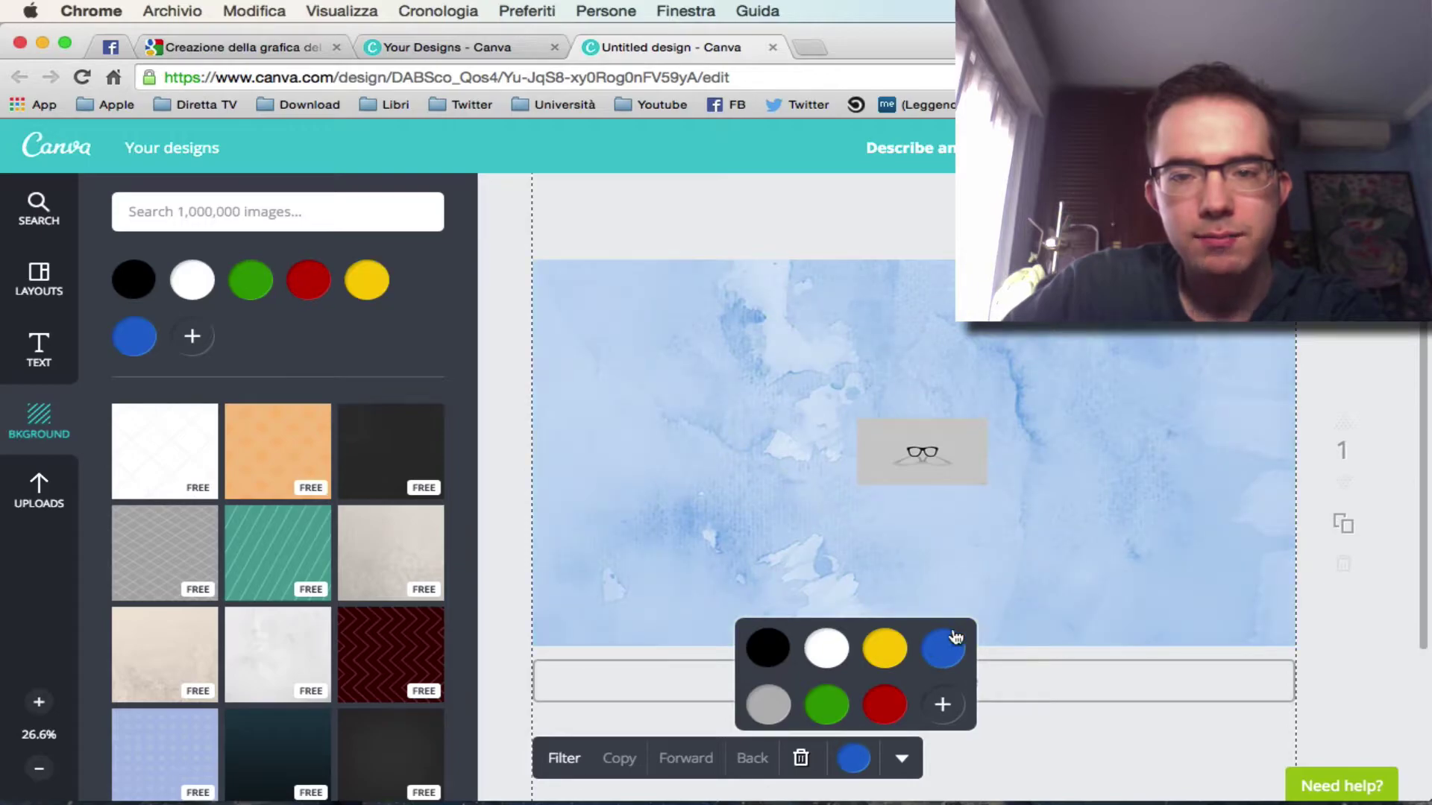
# Pick a custom pale grey-blue background tint from the colour wheel.
pyautogui.click(939, 705)
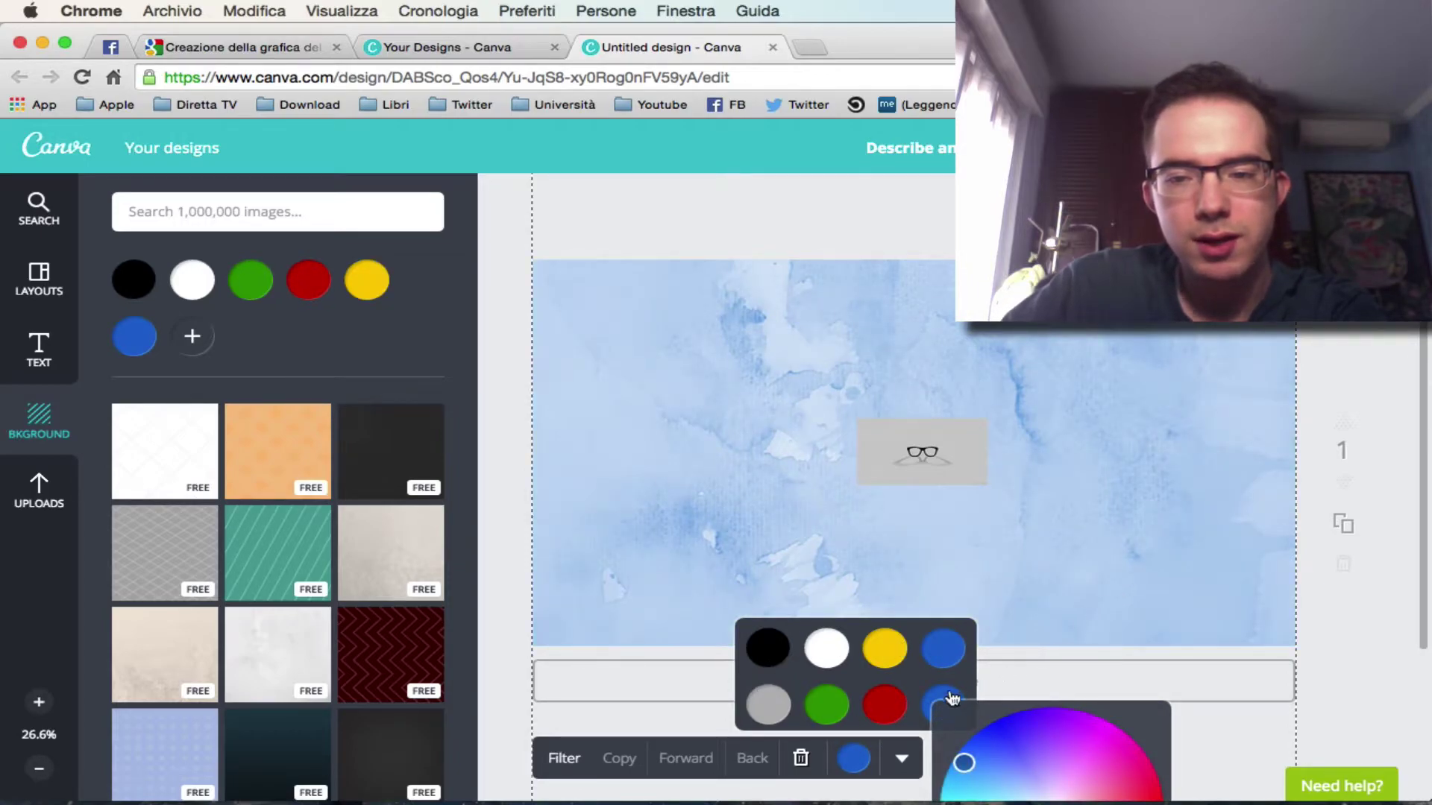
pyautogui.click(1070, 770)
pyautogui.moveTo(1069, 770); pyautogui.dragTo(1087, 771)
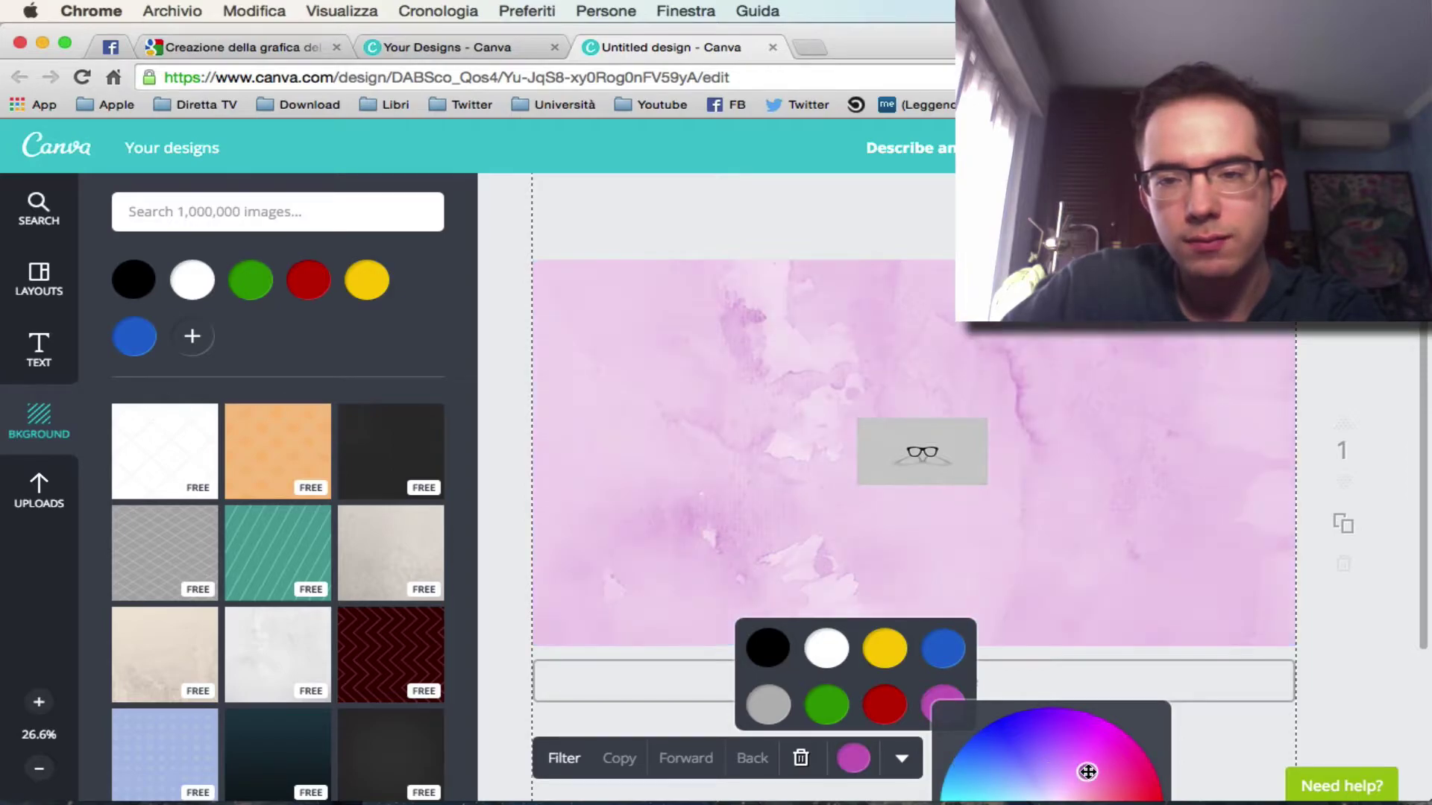
pyautogui.scroll(-2, 1288, 570)
pyautogui.scroll(-2, 1316, 592)
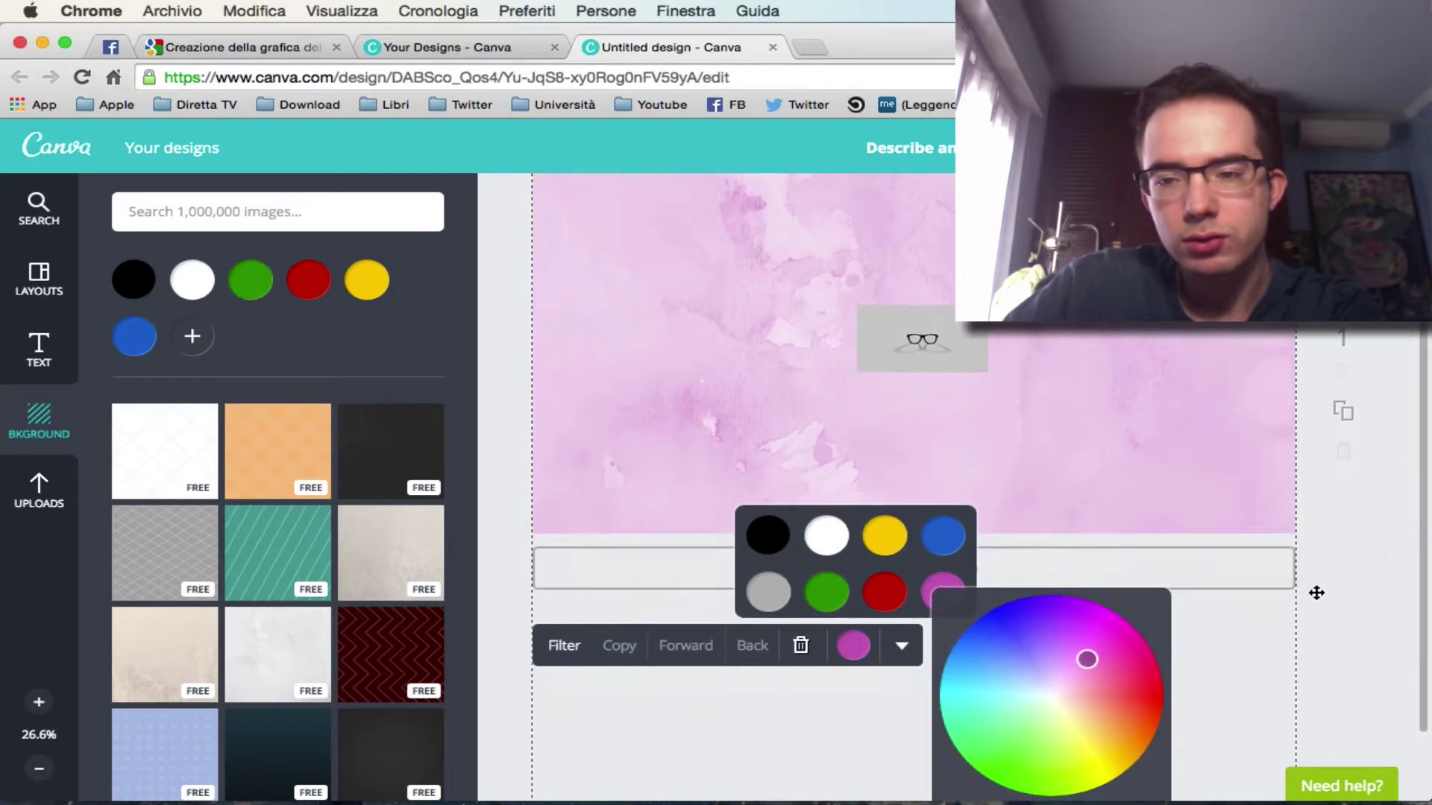
pyautogui.moveTo(1083, 728); pyautogui.dragTo(997, 736)
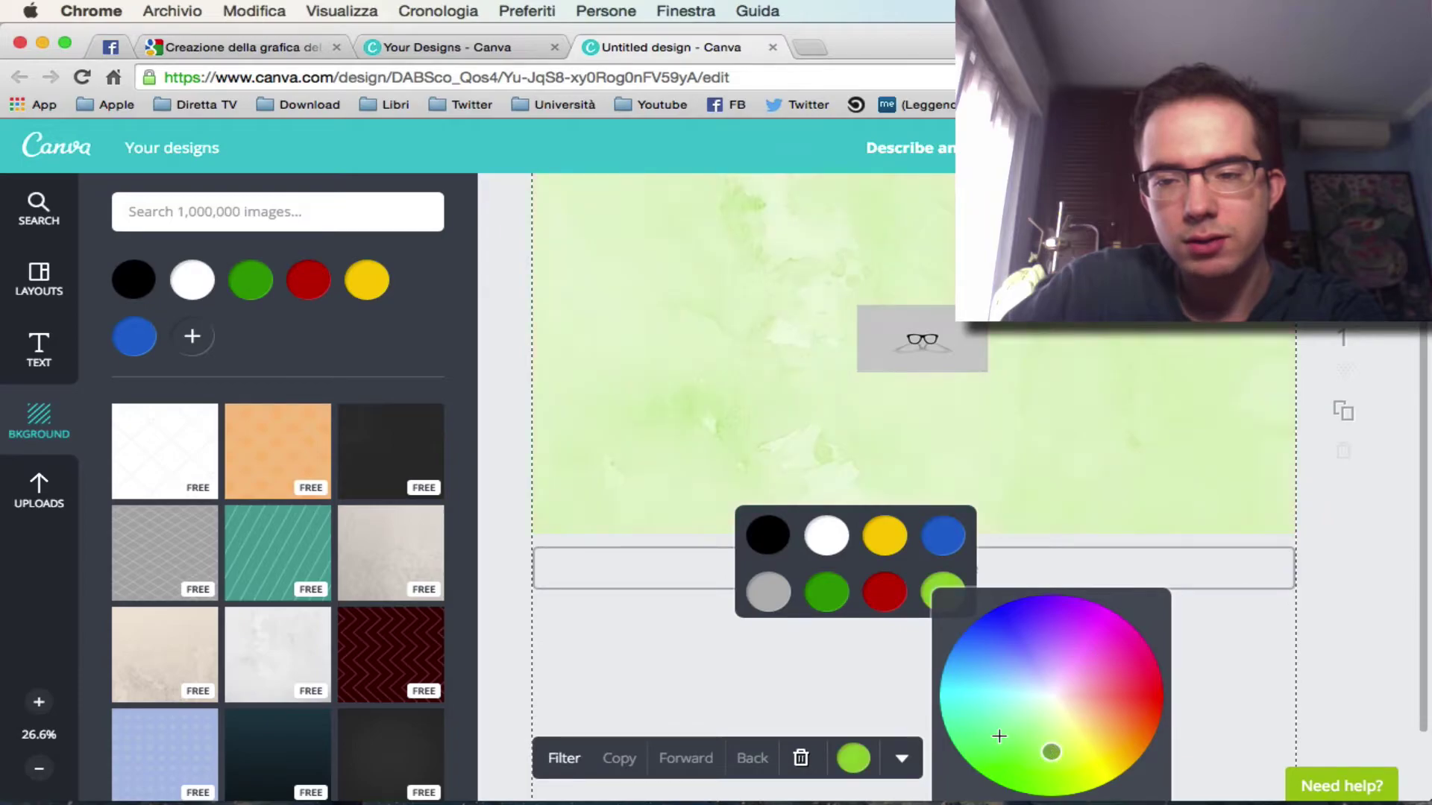
pyautogui.click(1031, 684)
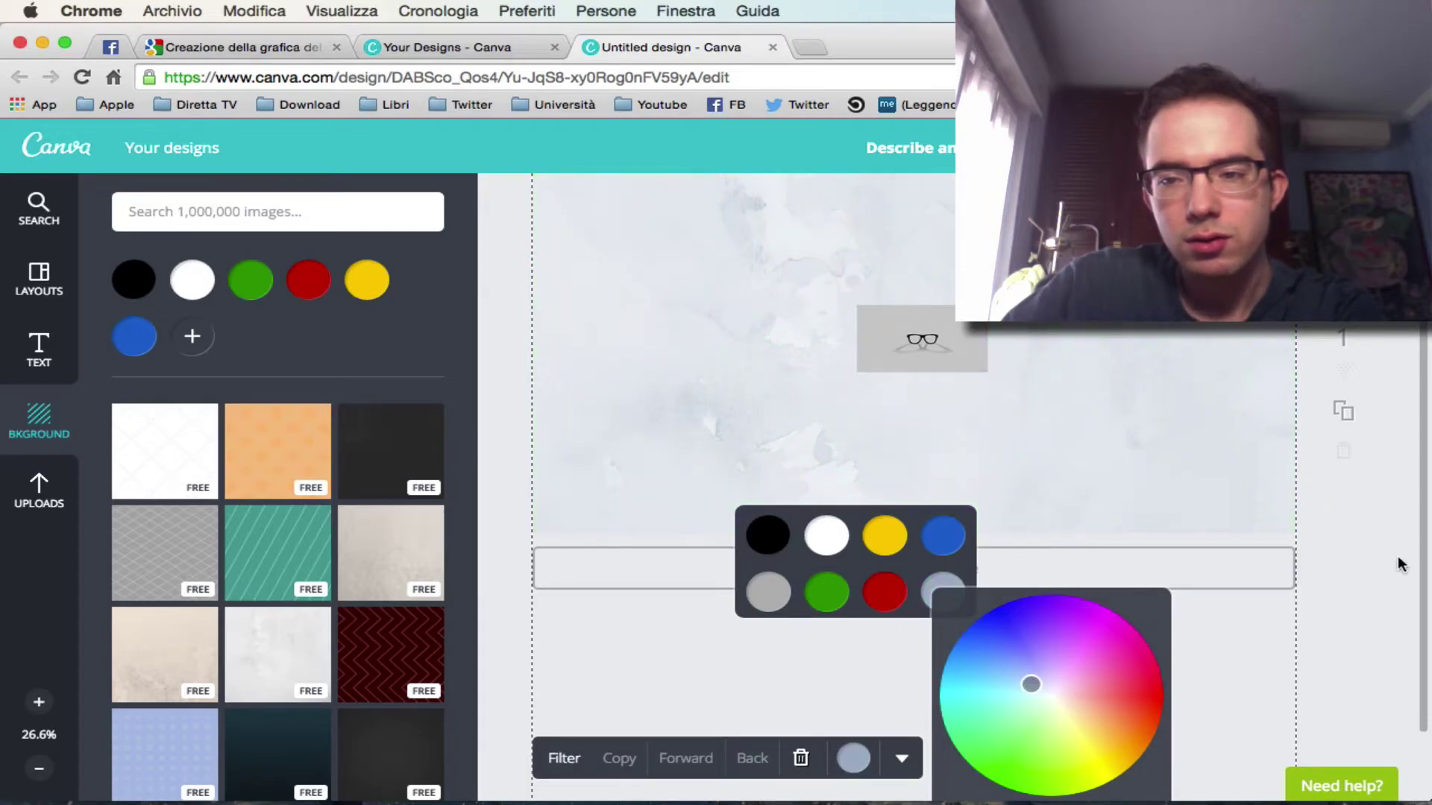
pyautogui.scroll(3, 1221, 691)
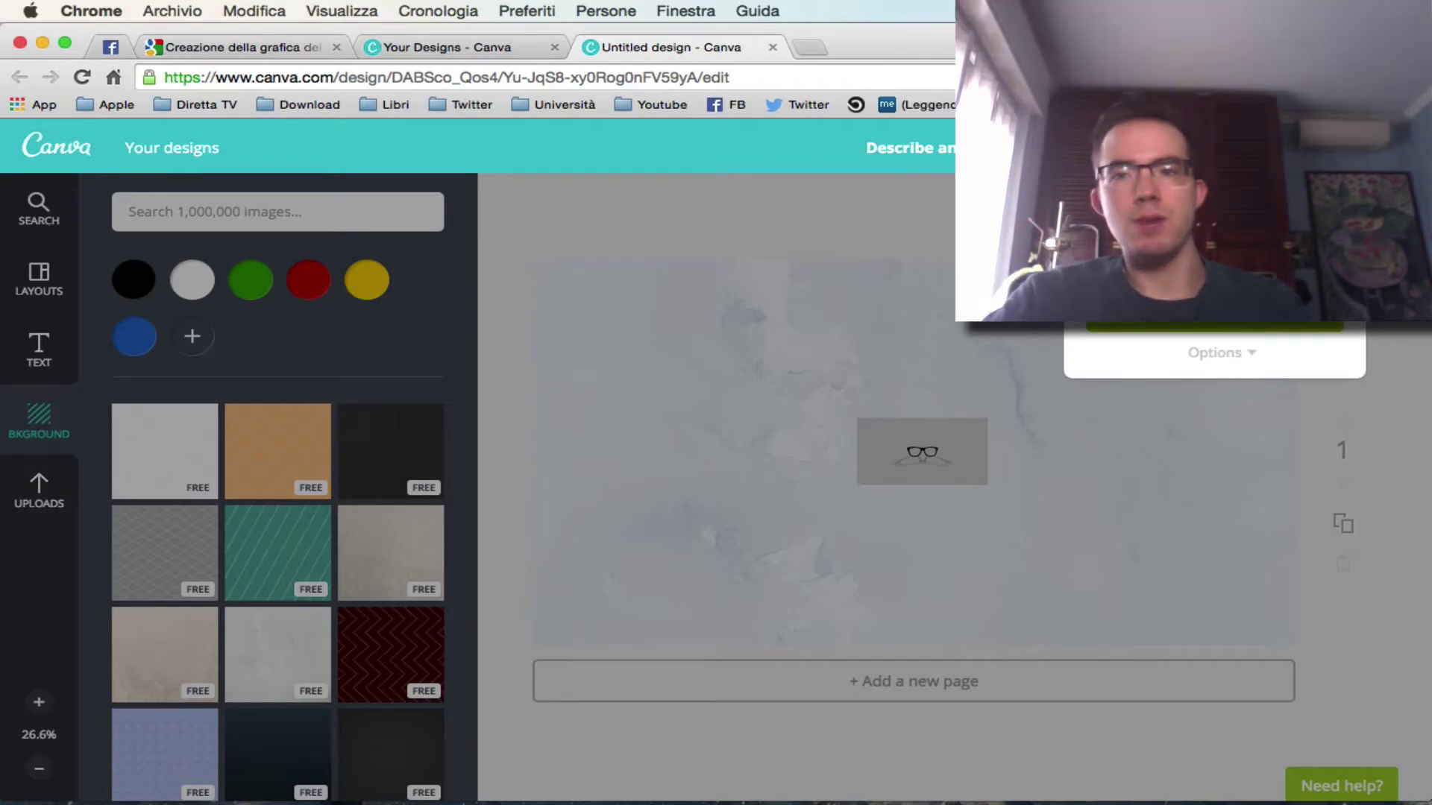
# Close the Options panel beside the finished design.
pyautogui.click(914, 211)
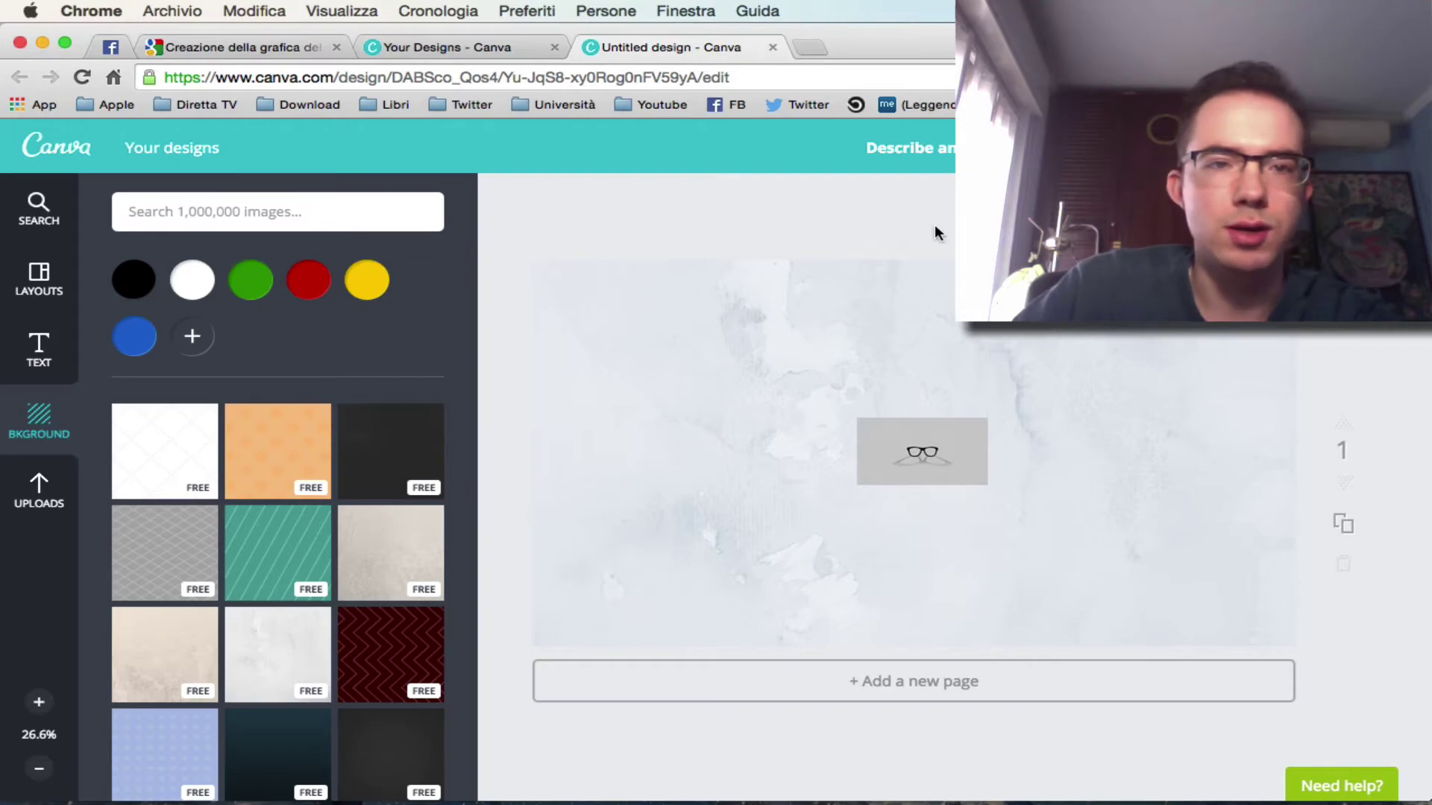
# Close the Untitled design tab via 'Esci dalla pagina' and open the Leggenda's Bug design.
pyautogui.click(776, 49)
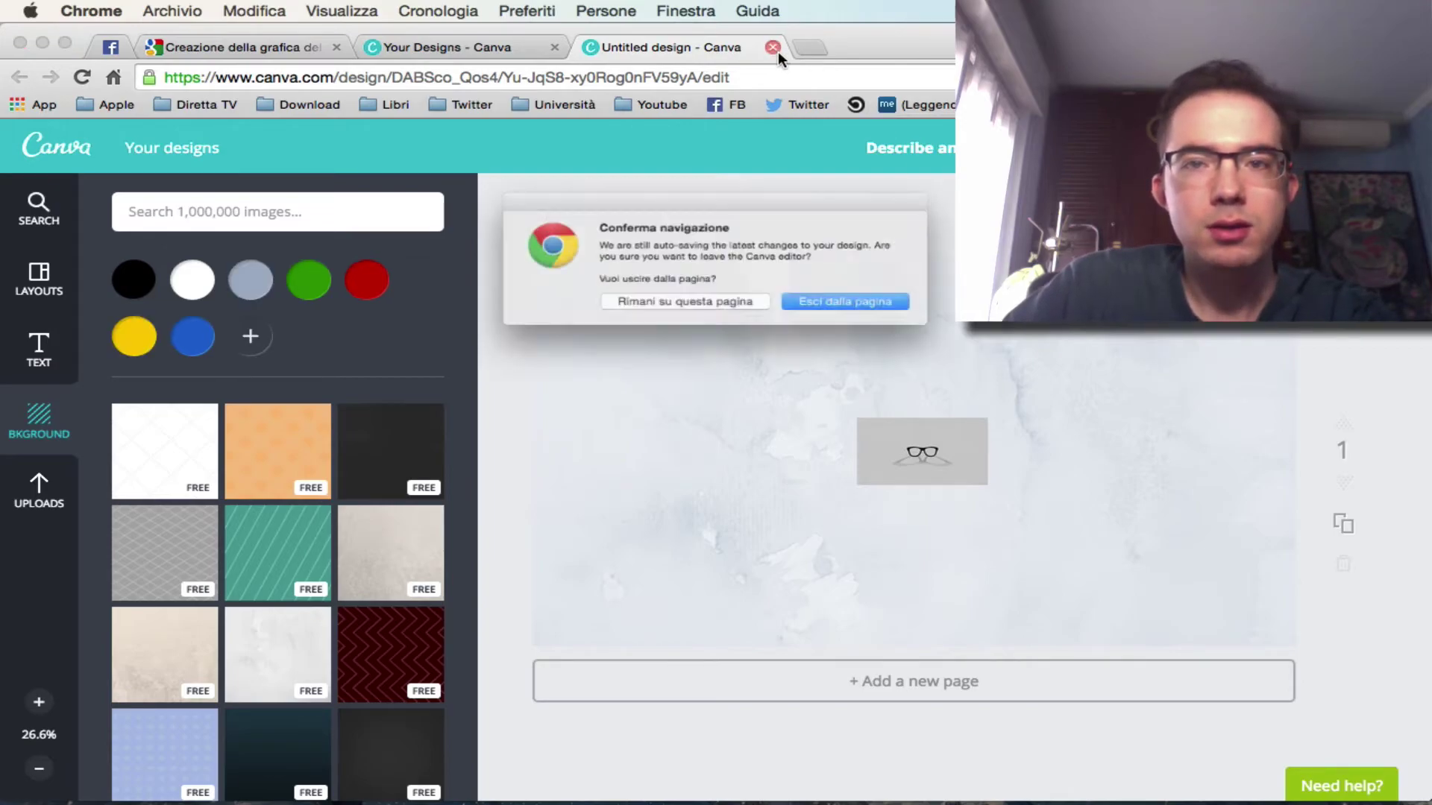
pyautogui.click(857, 313)
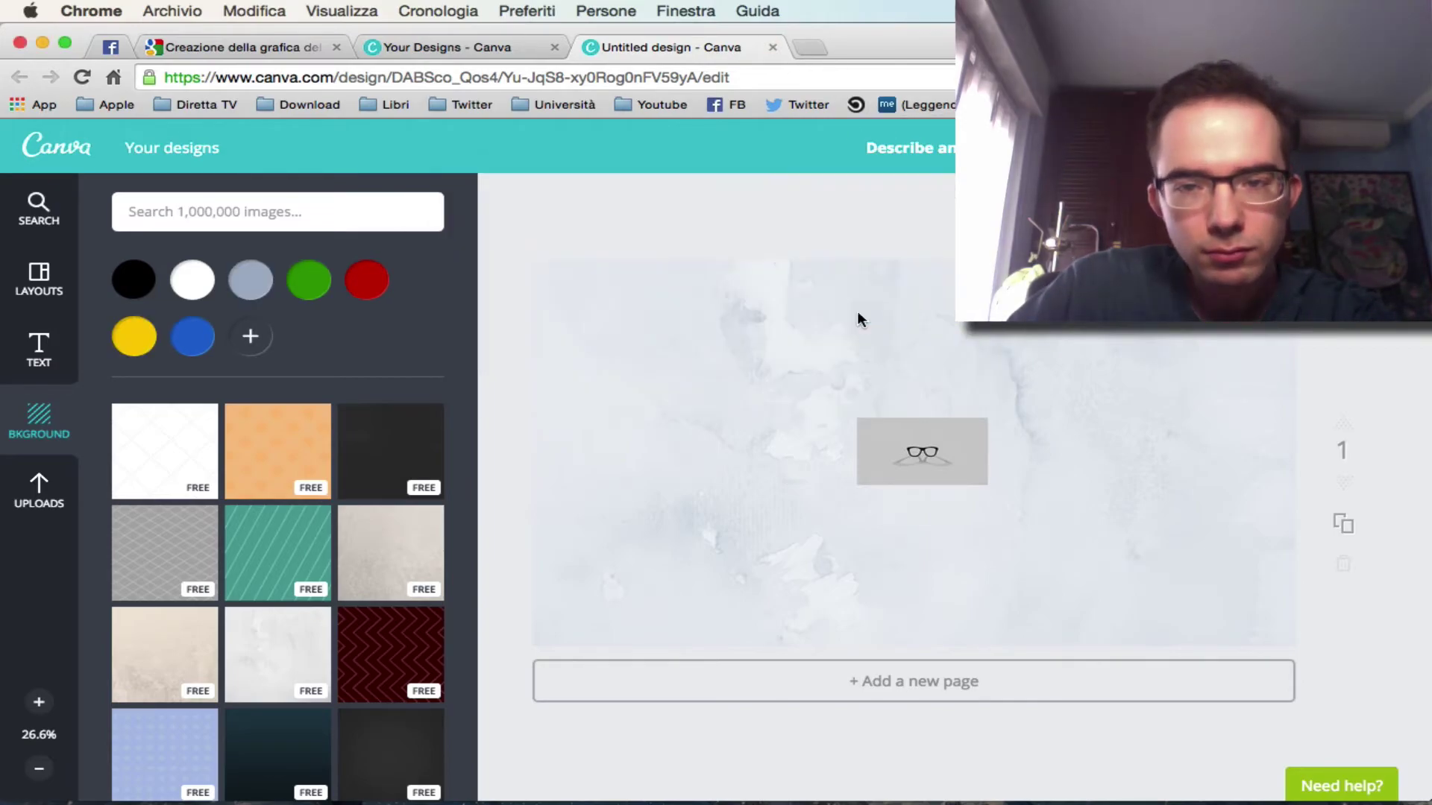
pyautogui.scroll(-2, 192, 467)
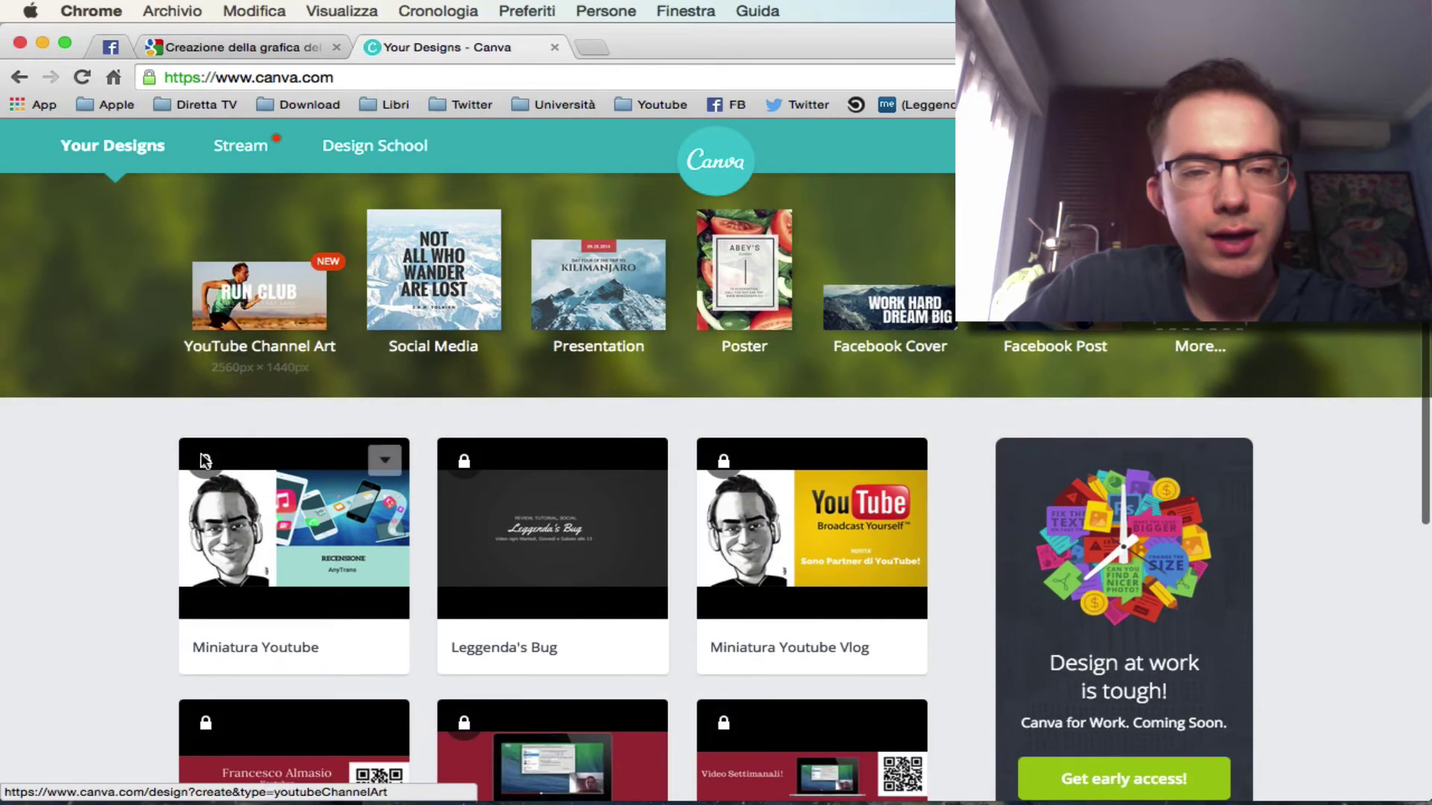
pyautogui.click(574, 508)
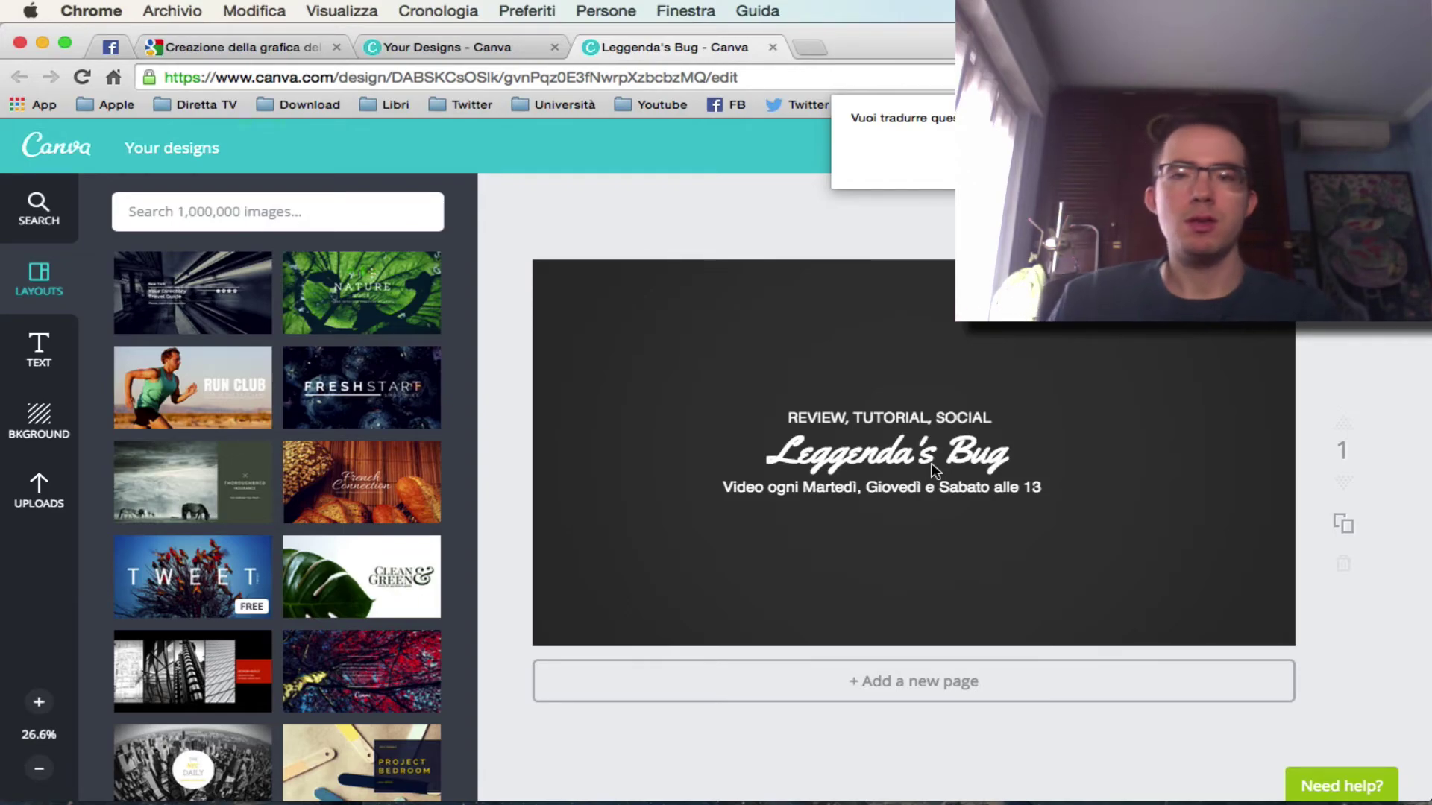
# Dismiss Chrome's translation offer and minimise the browser window.
pyautogui.click(885, 215)
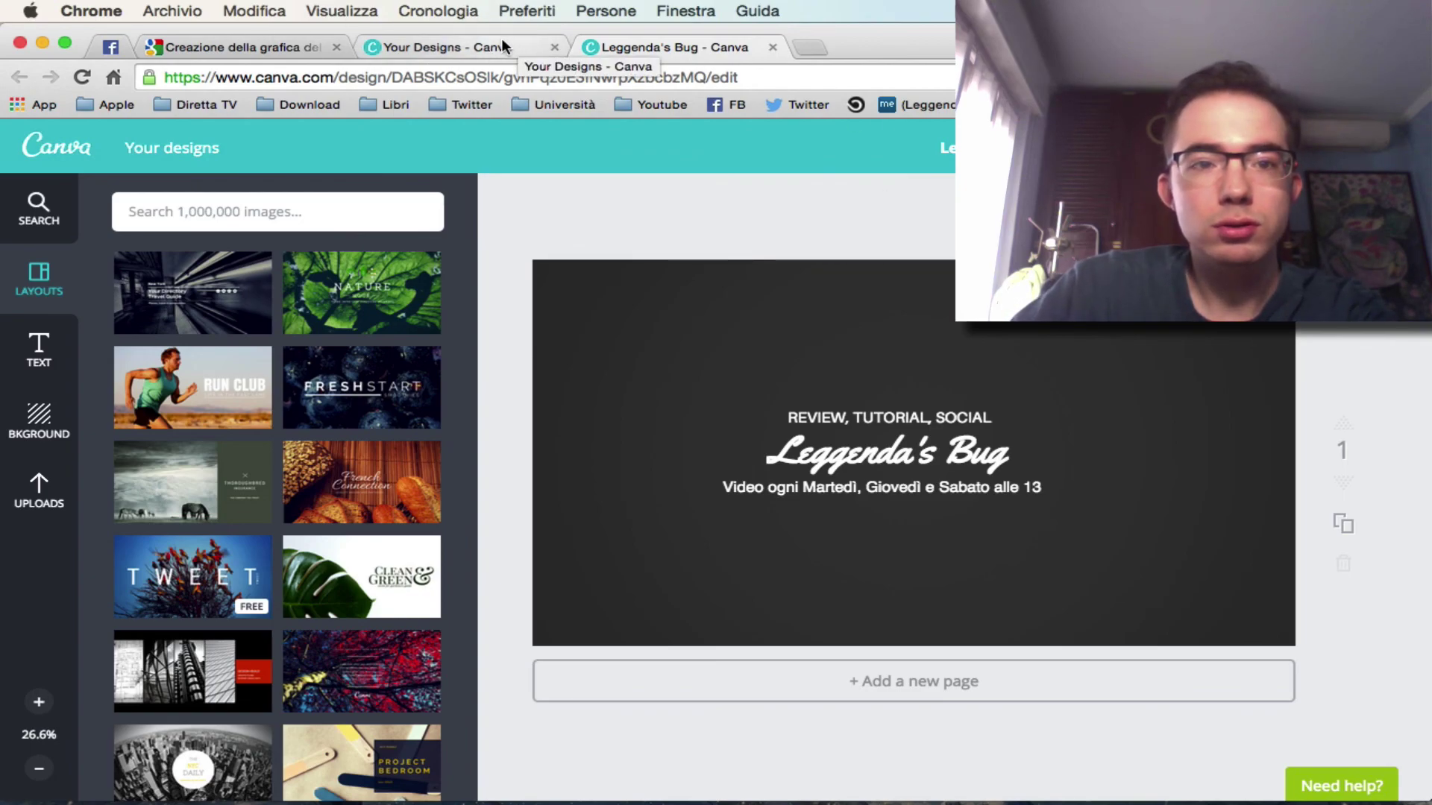
pyautogui.click(42, 42)
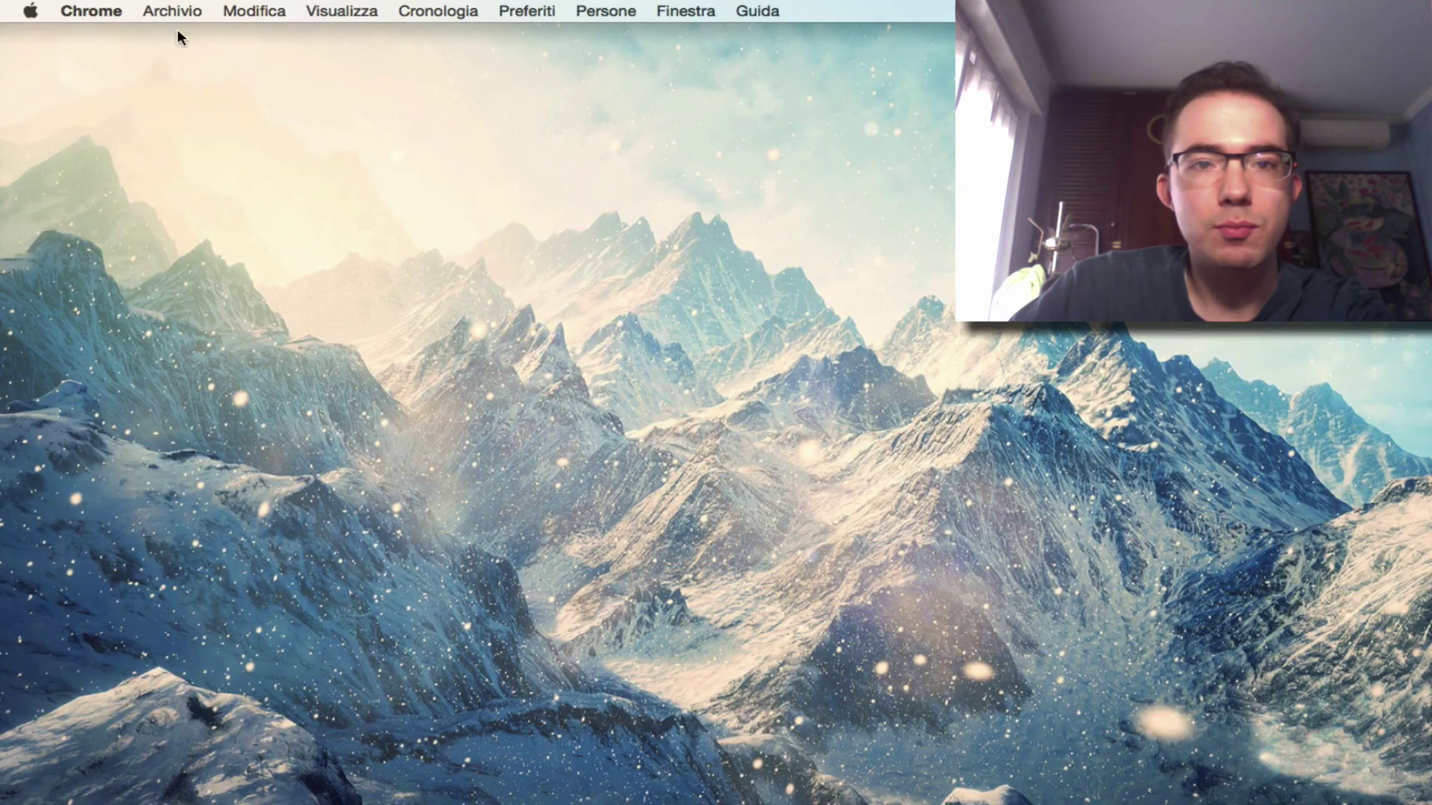